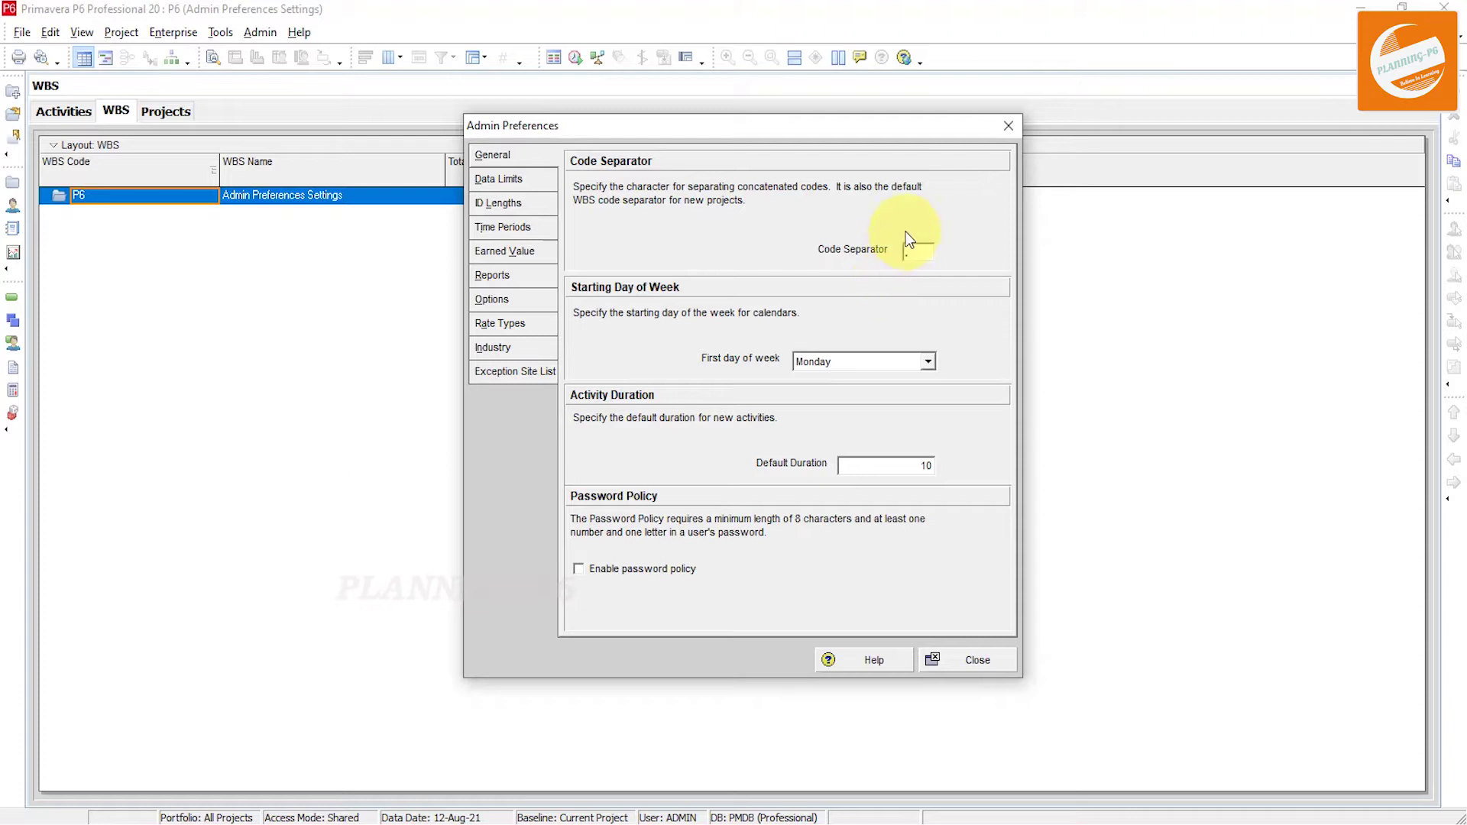
Try to change the code separator to a hyphen in the general admin preferences, and close the dialog.
{"action": "double_click", "coordinate": [921, 249]}
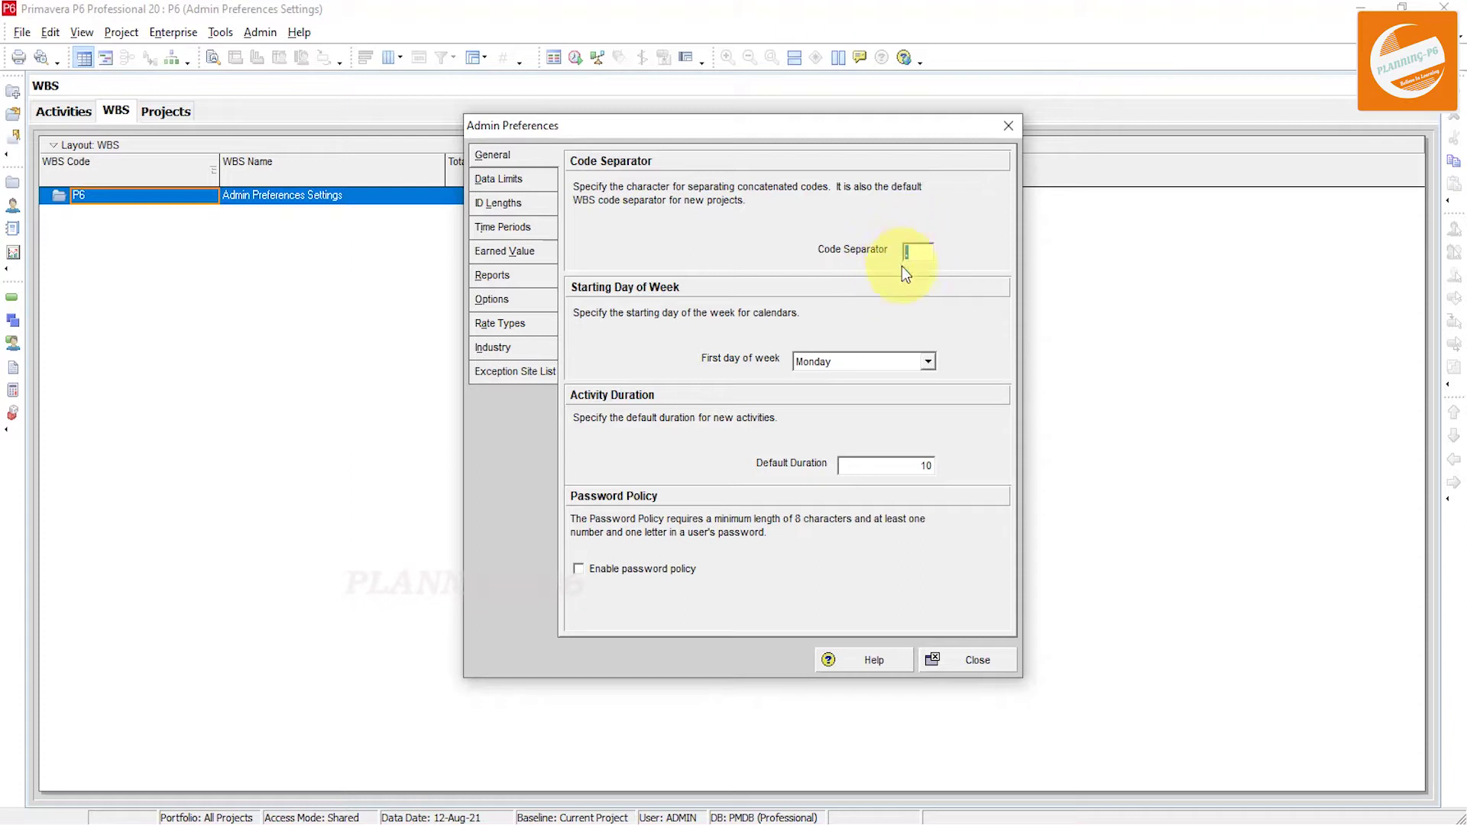
{"action": "type", "text": "-"}
{"action": "left_click", "coordinate": [952, 665]}
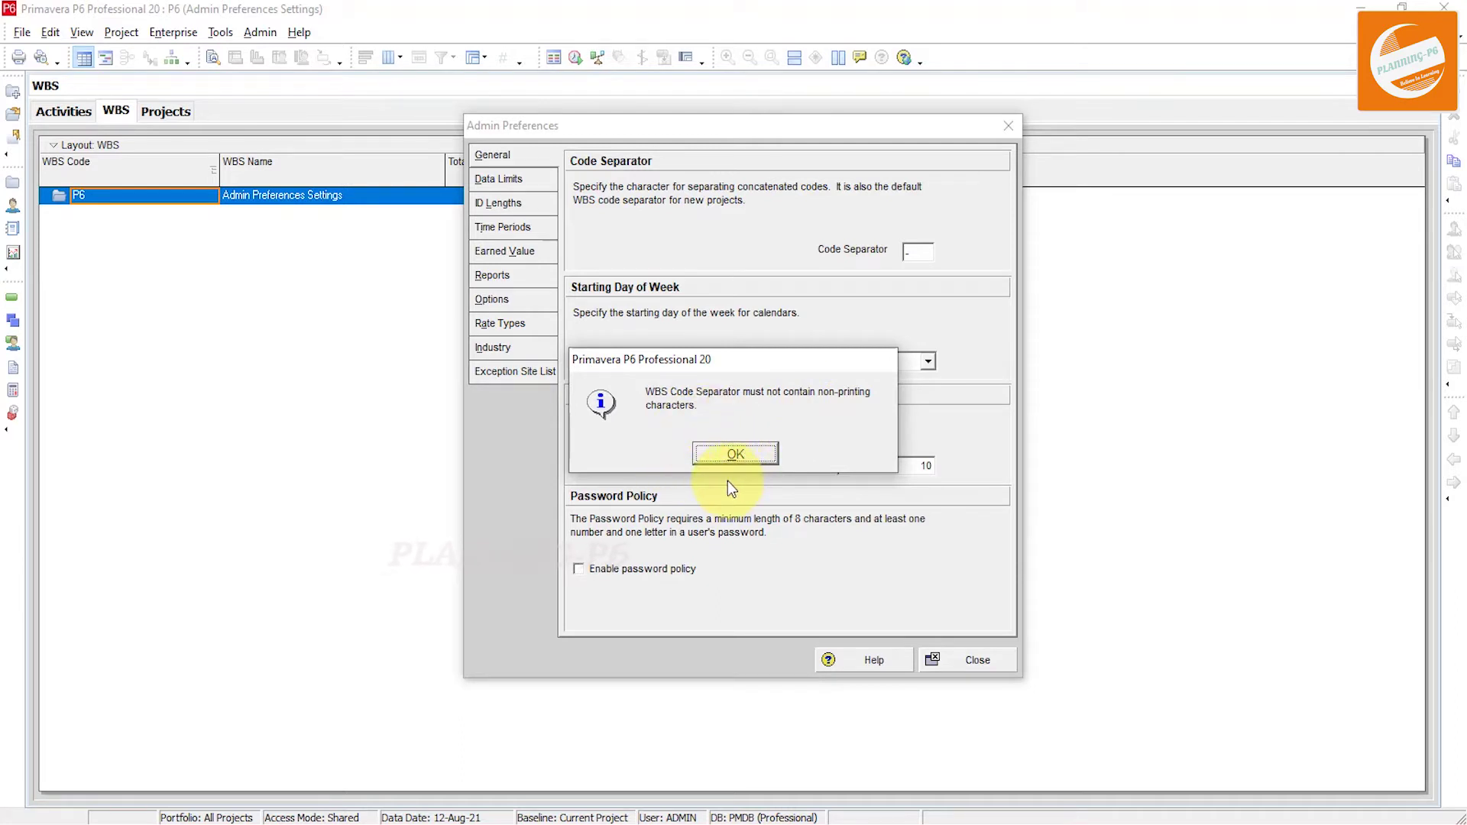
{"action": "left_click", "coordinate": [735, 457]}
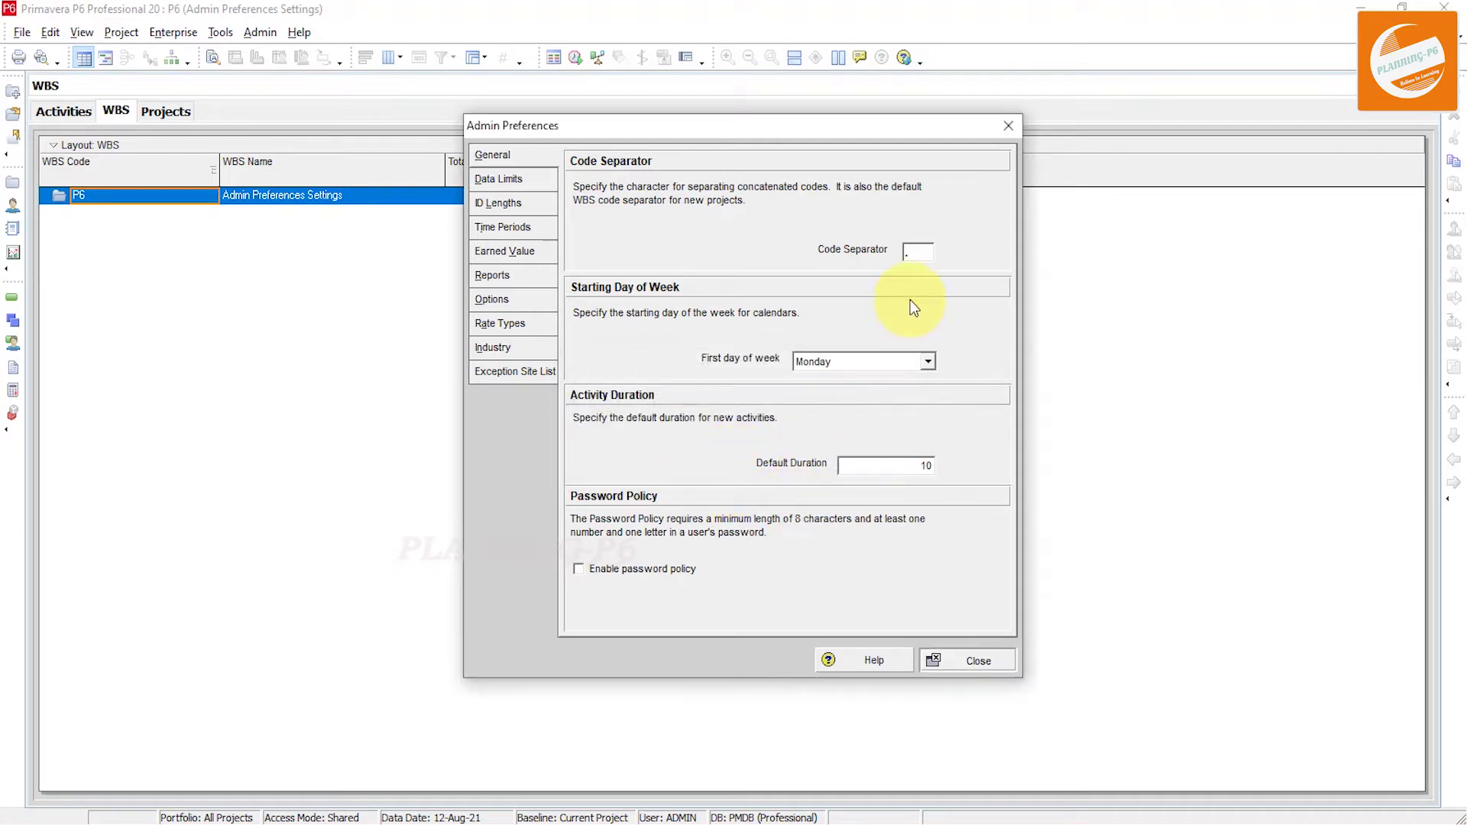
{"action": "left_click", "coordinate": [967, 659]}
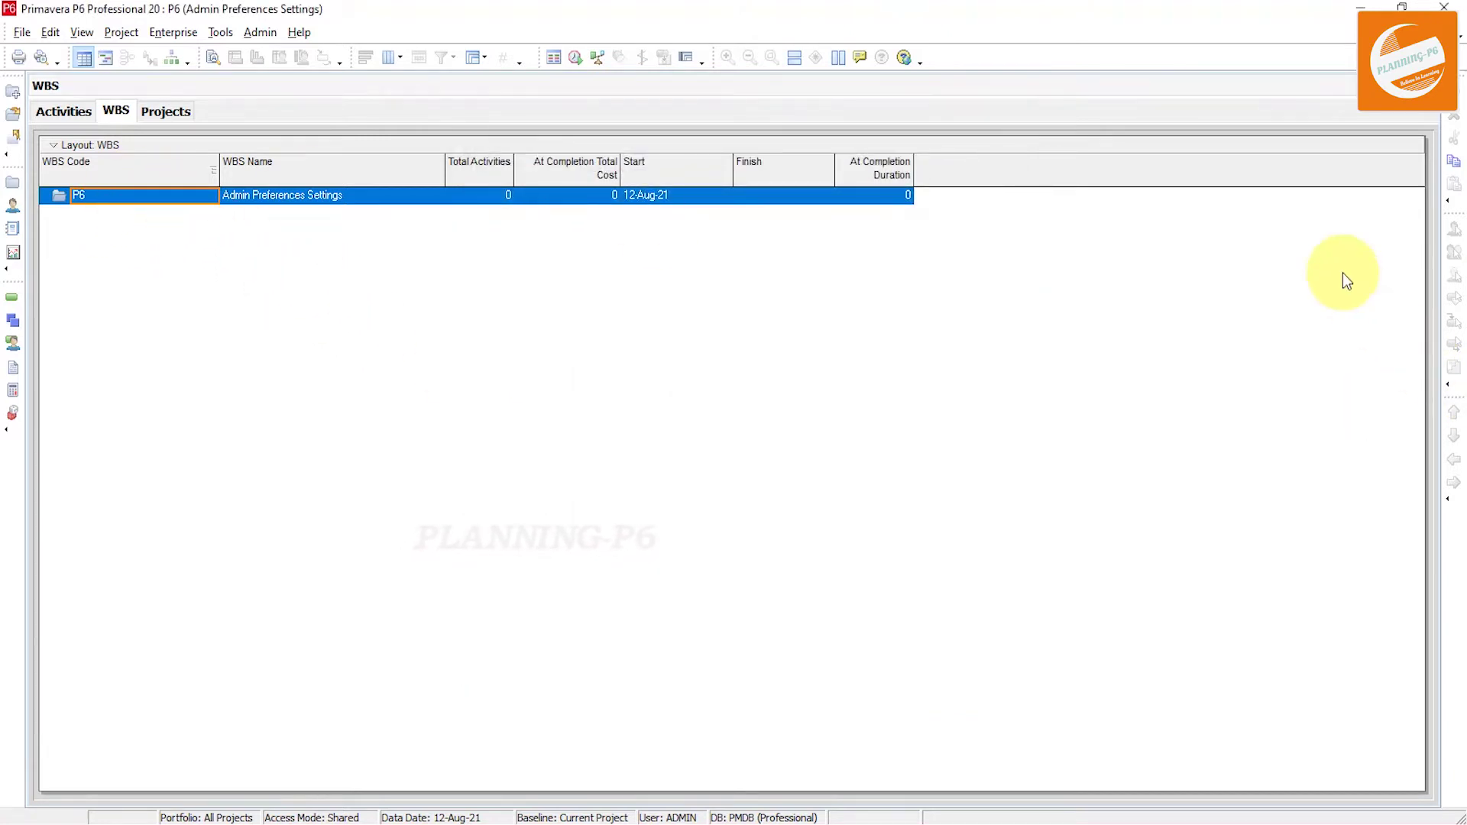
Add seven WBS elements under project P6, each nested inside the previous one, and widen the WBS Code column to fit the full codes.
{"action": "left_click", "coordinate": [1454, 114]}
{"action": "left_click", "coordinate": [1455, 115]}
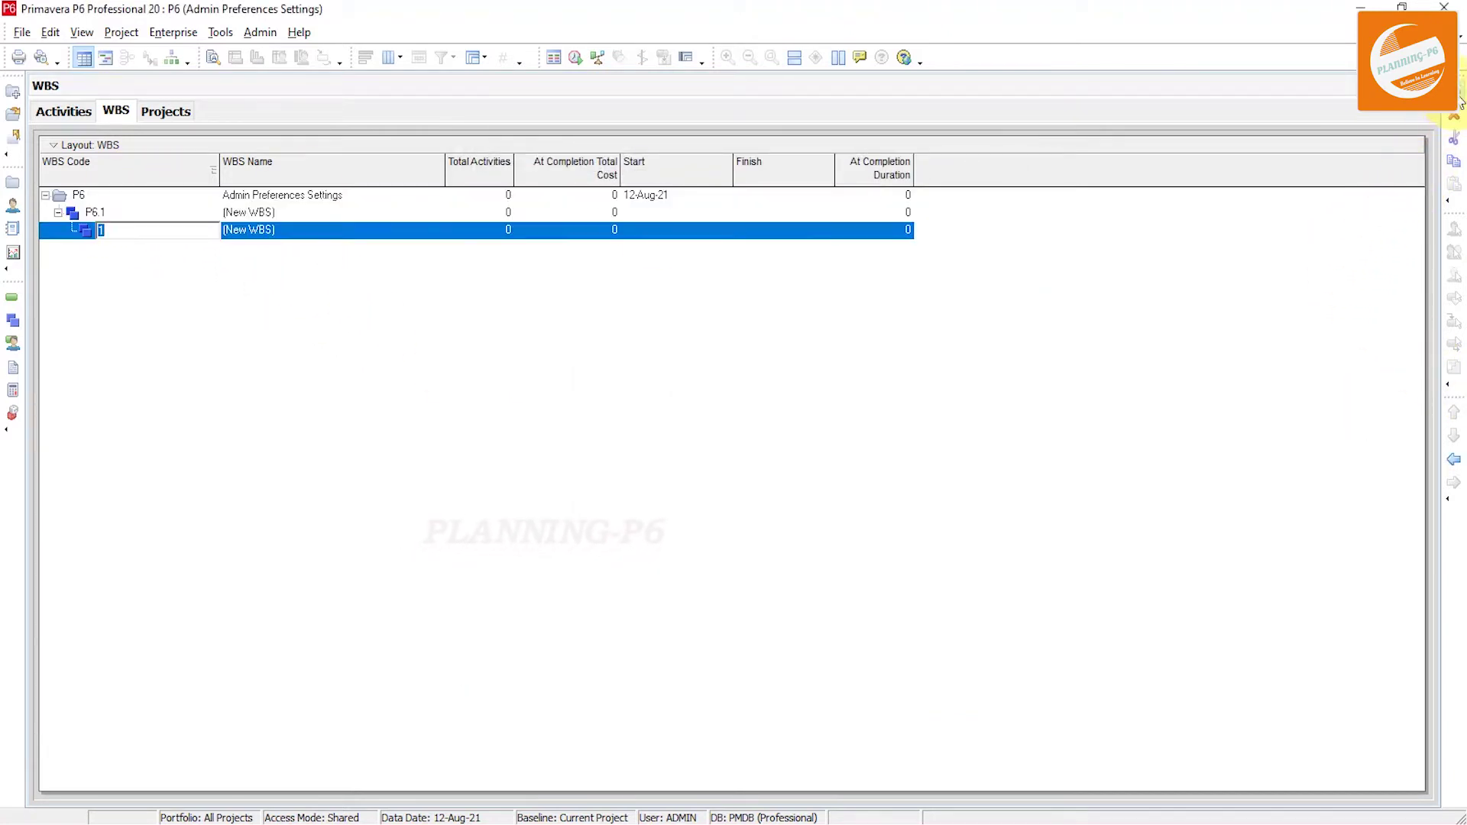
{"action": "left_click", "coordinate": [1454, 114]}
{"action": "left_click", "coordinate": [1455, 114]}
{"action": "left_click", "coordinate": [1455, 115]}
{"action": "left_click", "coordinate": [1454, 115]}
{"action": "left_click", "coordinate": [1454, 115]}
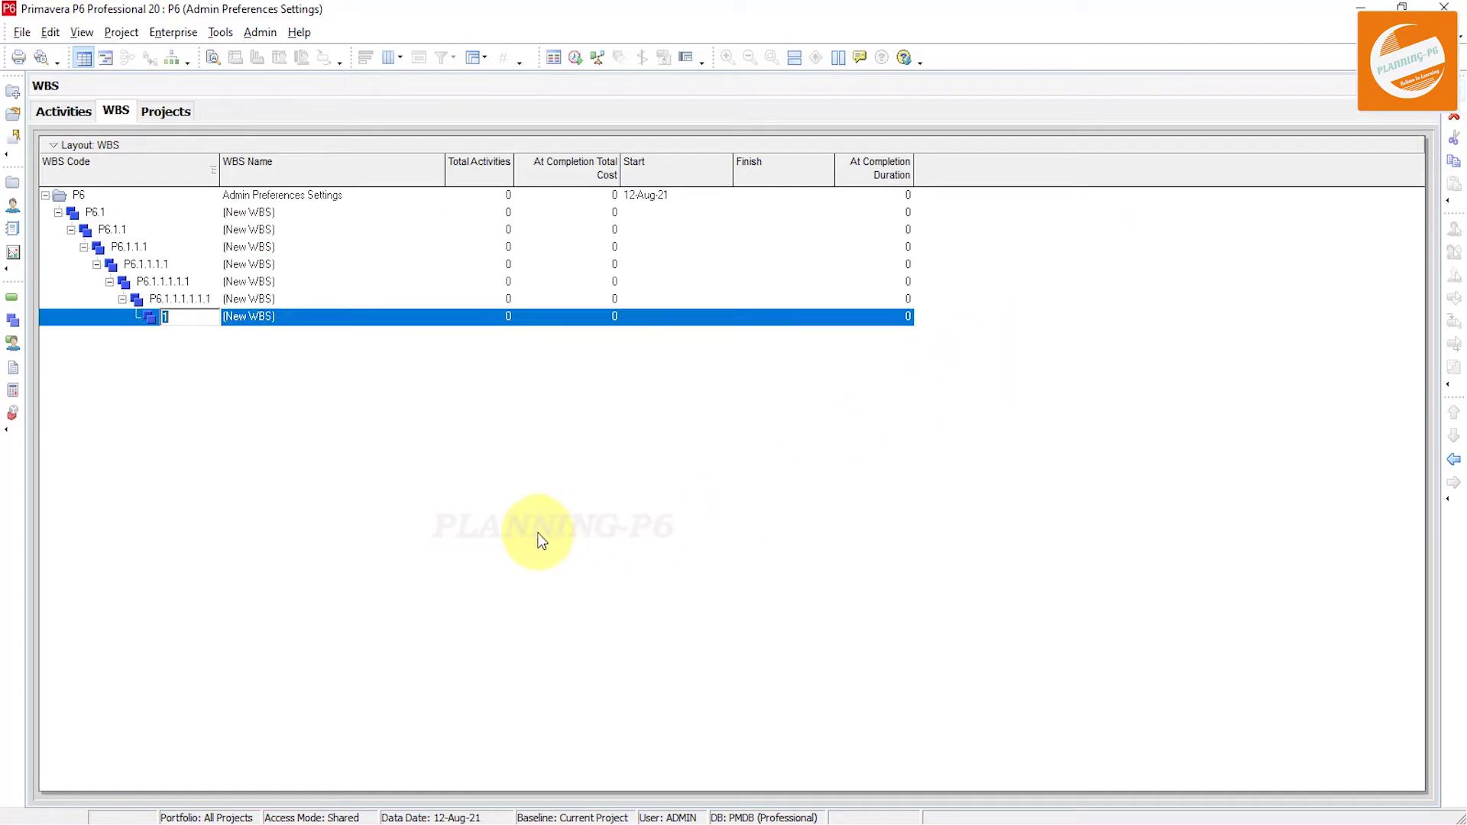
{"action": "left_click", "coordinate": [182, 438]}
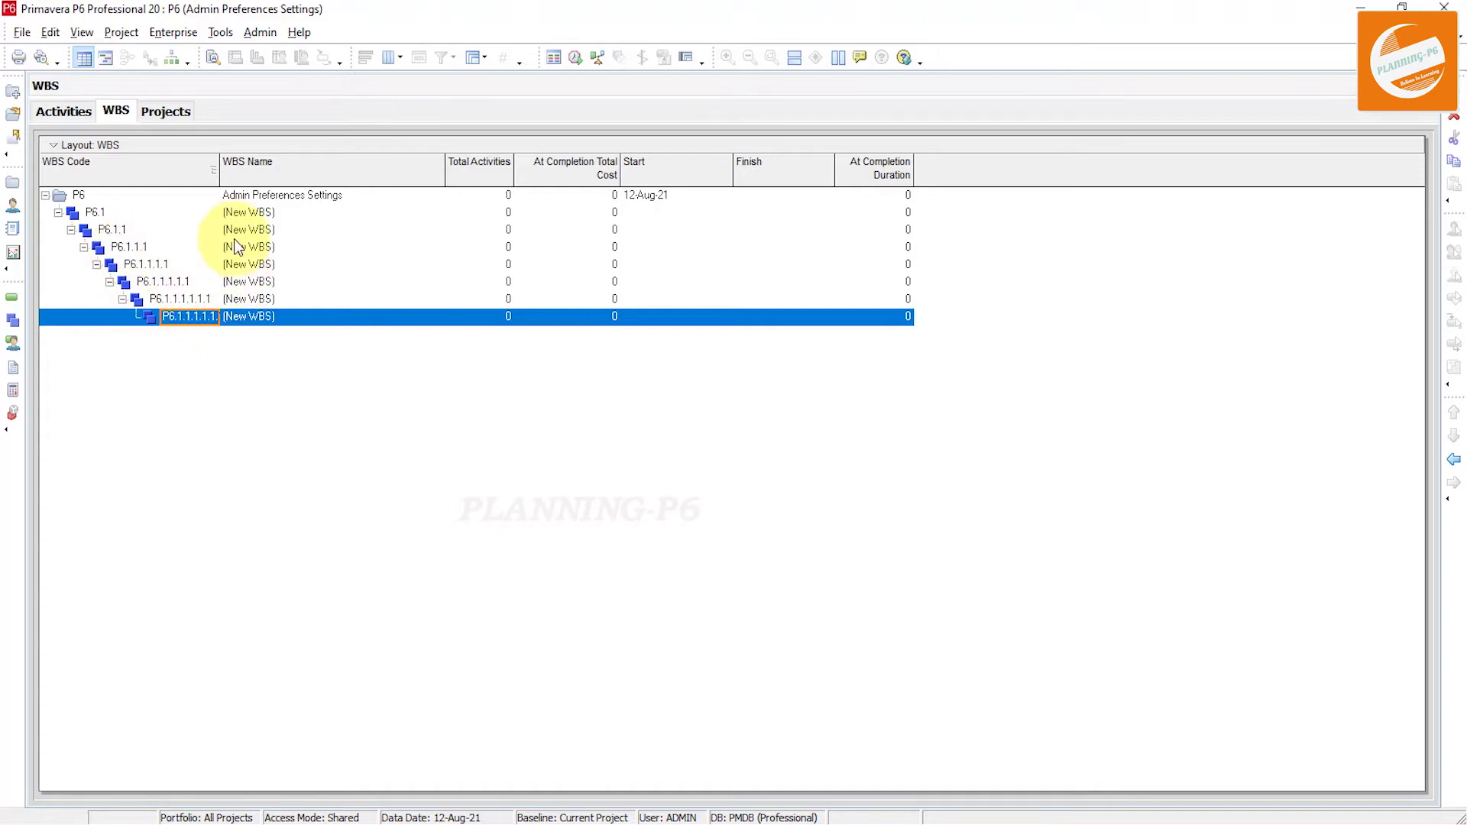
{"action": "left_click_drag", "start_coordinate": [220, 168], "coordinate": [253, 169]}
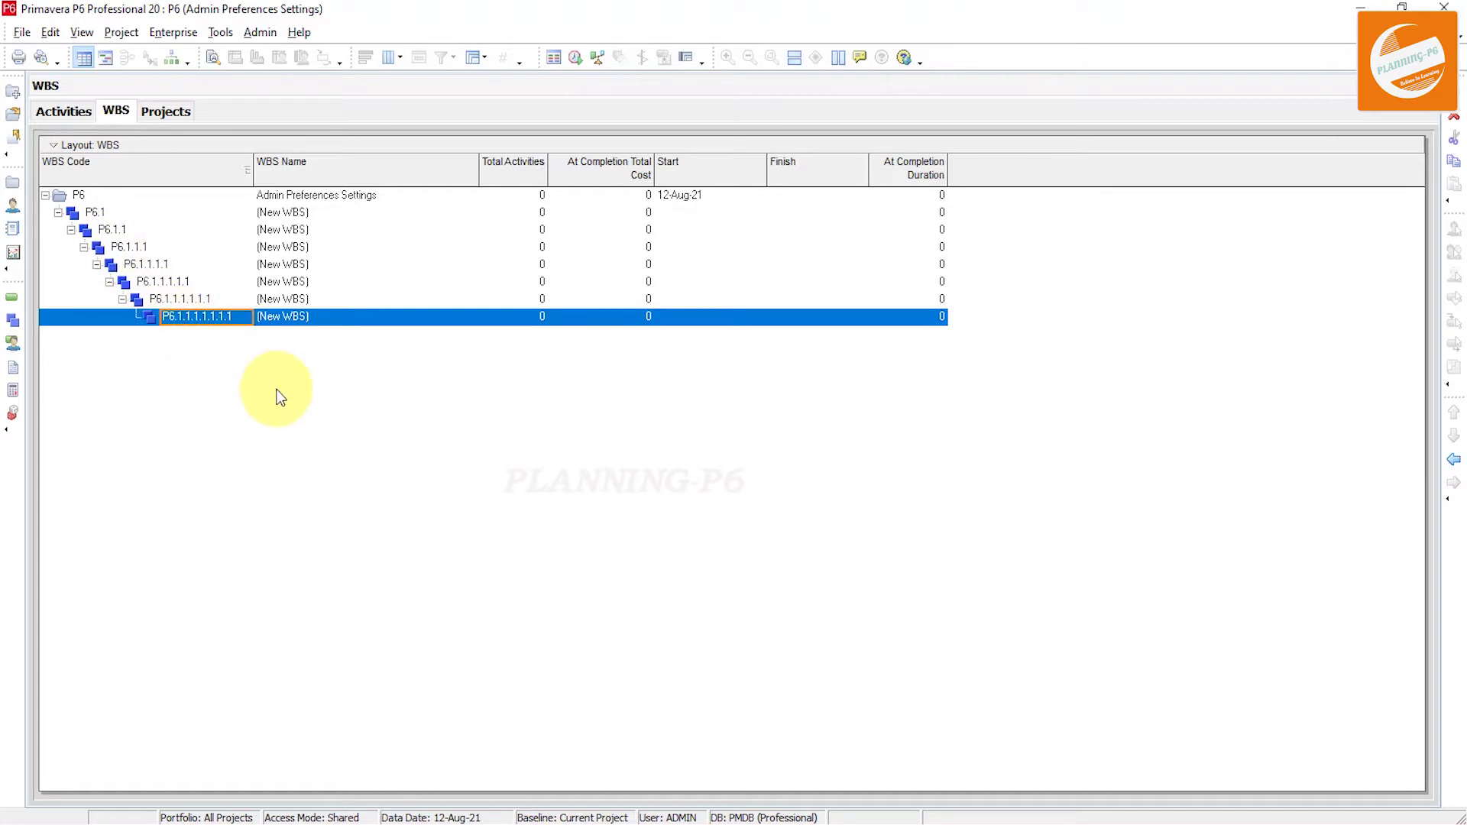
Show the ID / Code on the WBS grouping bands of the activities table and widen its Activity ID column.
{"action": "left_click", "coordinate": [58, 119]}
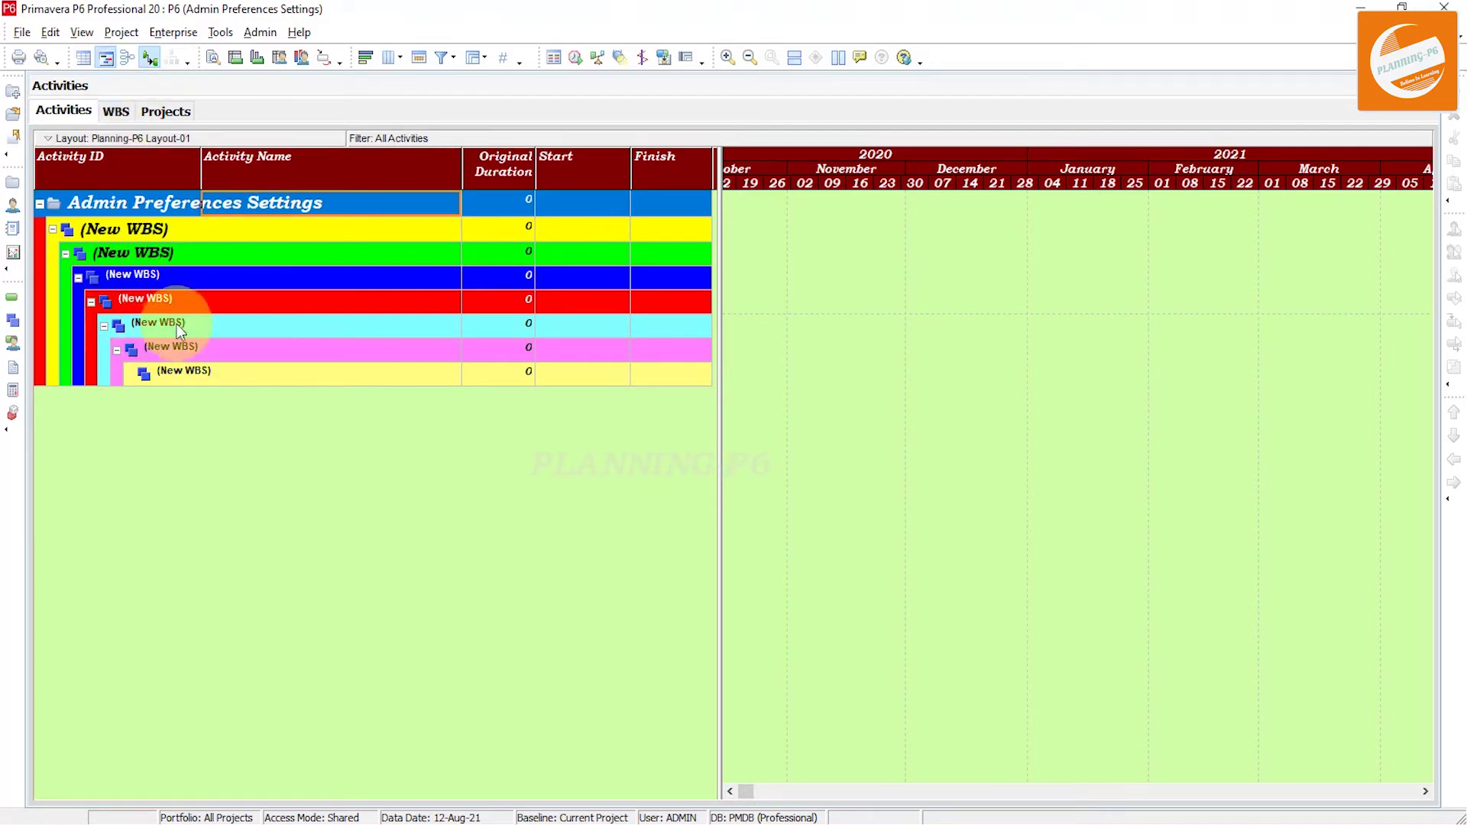
{"action": "right_click", "coordinate": [196, 283]}
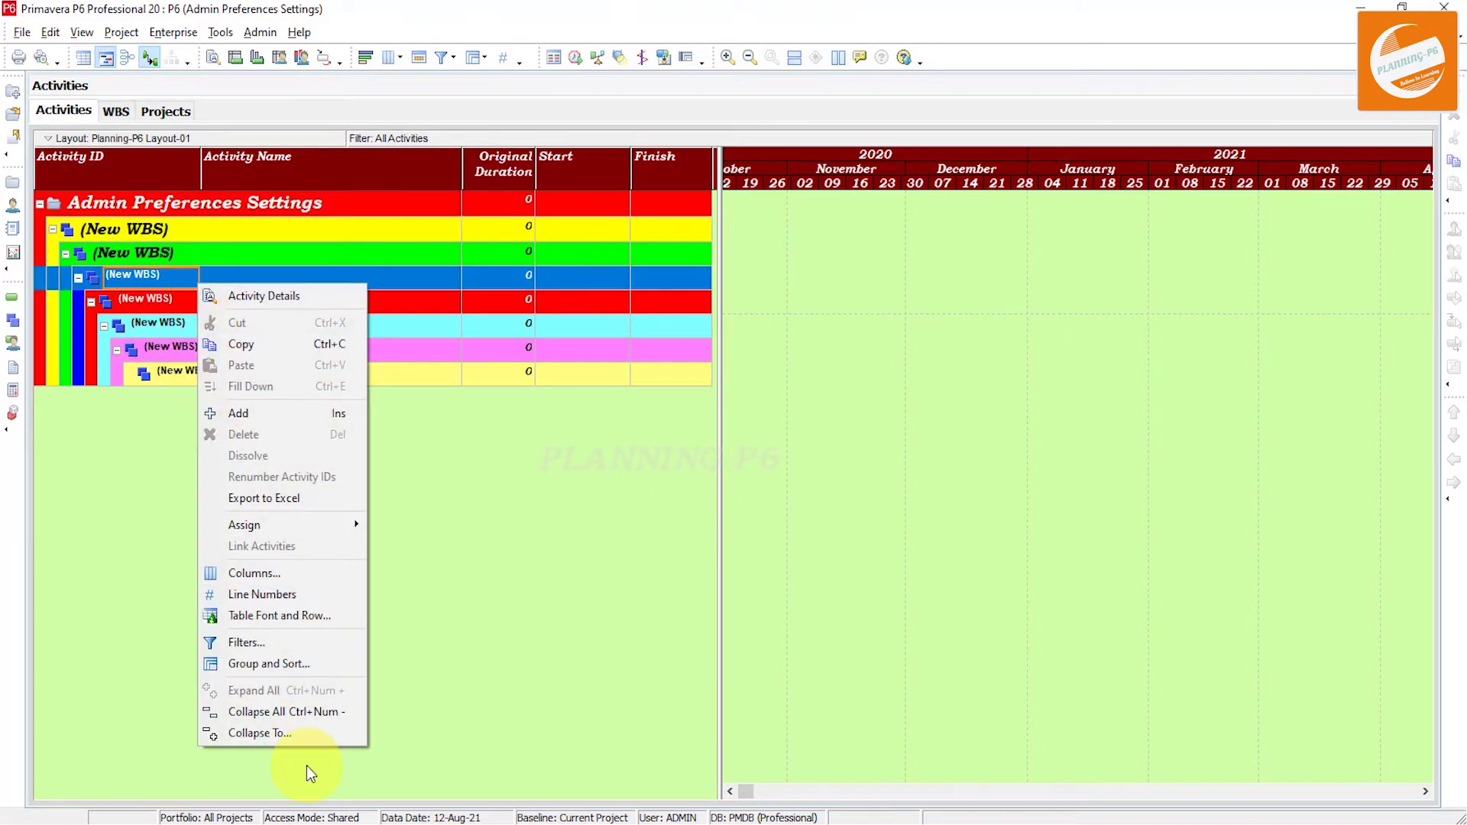
{"action": "left_click", "coordinate": [259, 662]}
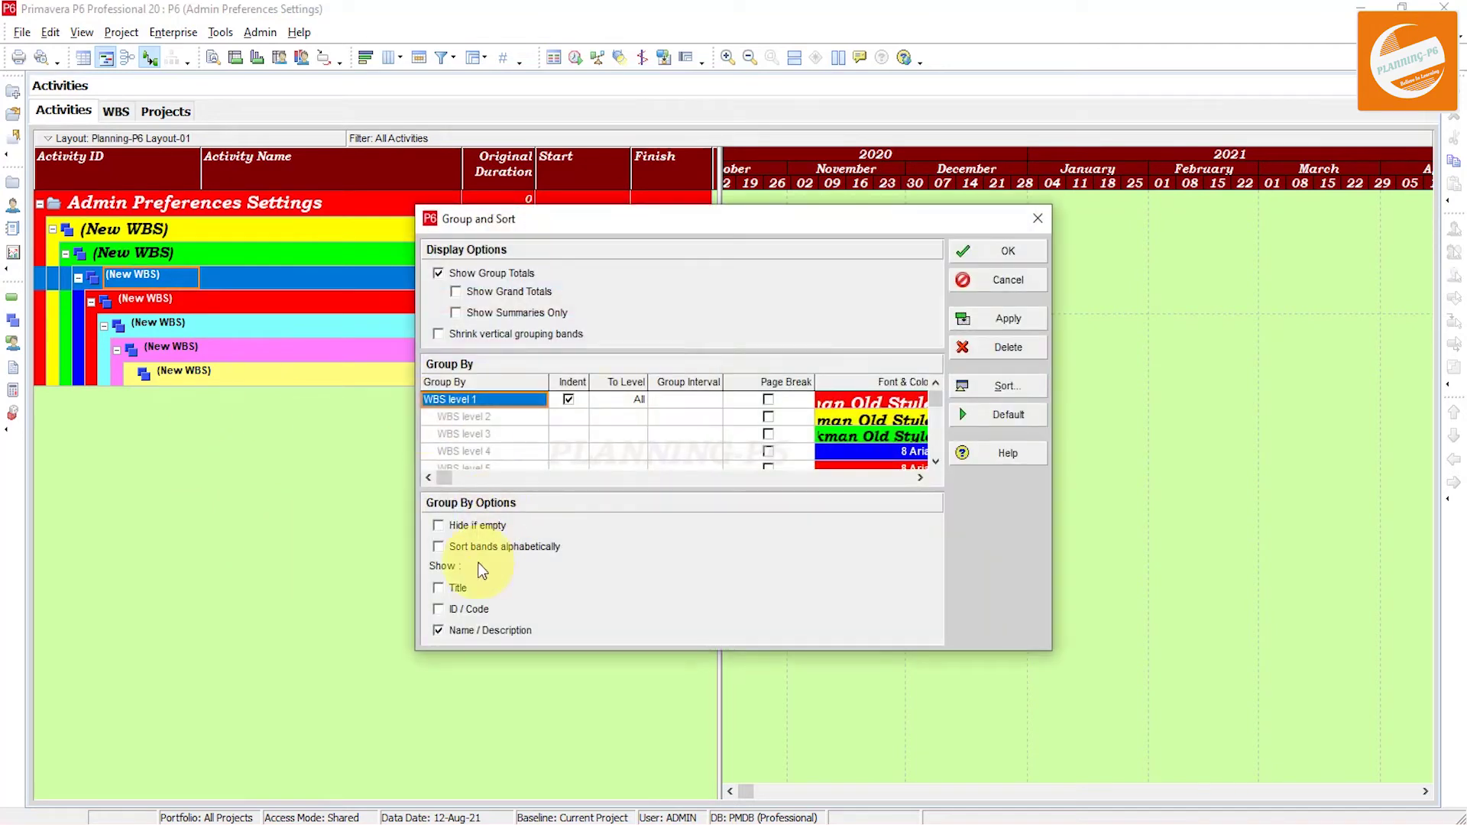
{"action": "left_click", "coordinate": [459, 610]}
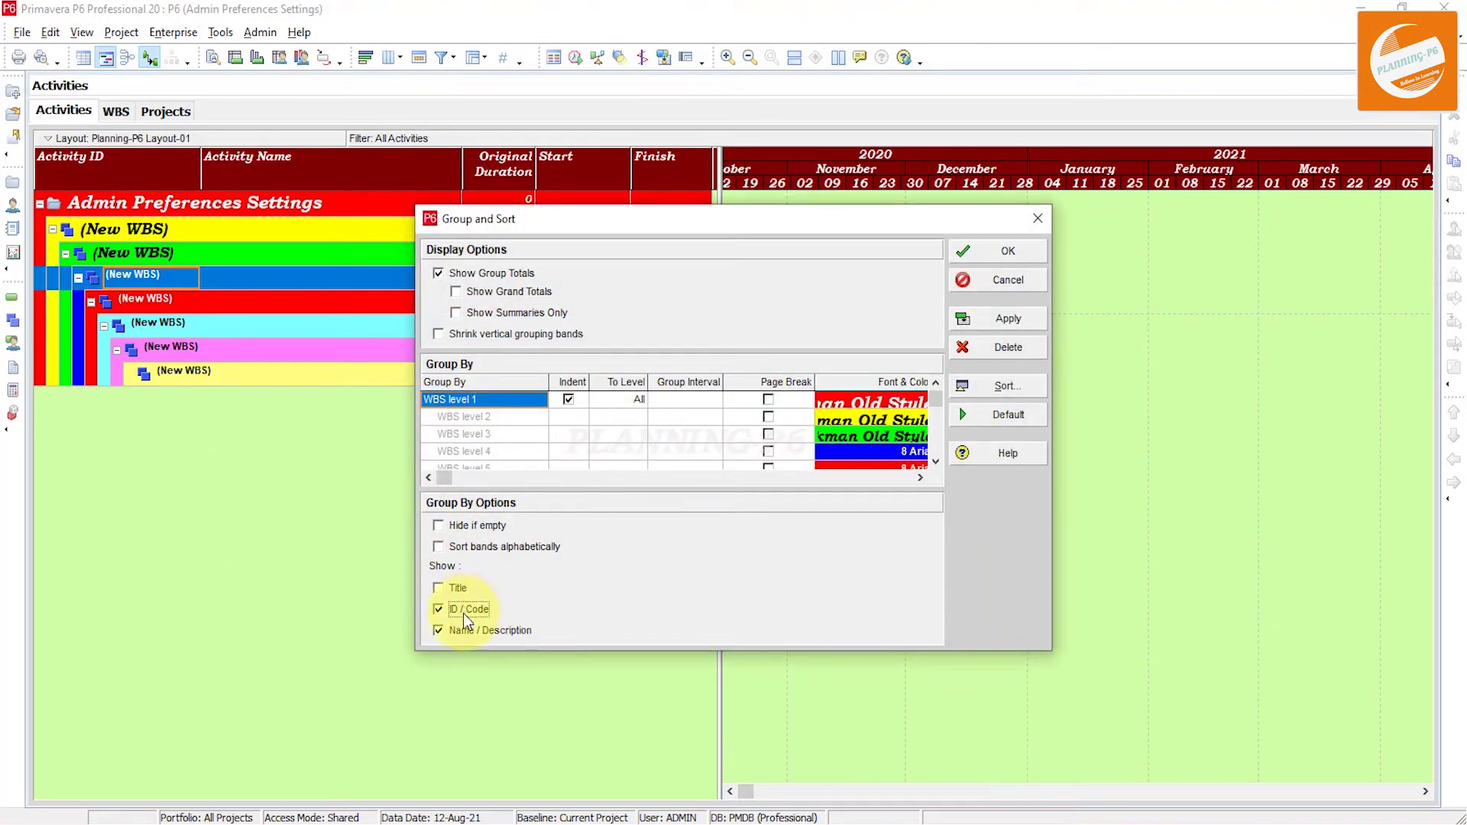
{"action": "left_click", "coordinate": [1008, 319]}
{"action": "left_click", "coordinate": [1004, 252]}
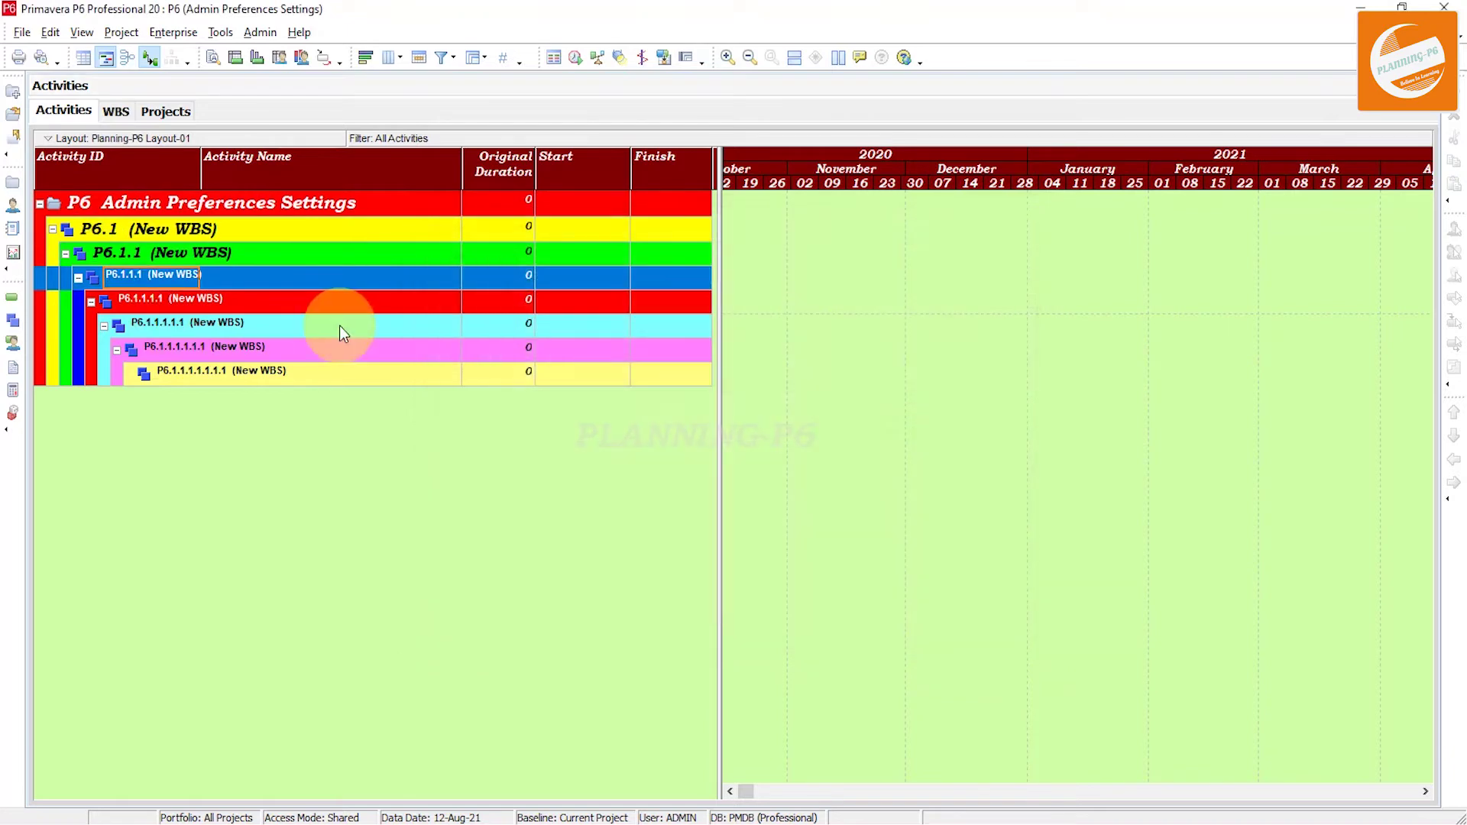
{"action": "left_click_drag", "start_coordinate": [197, 156], "coordinate": [417, 239]}
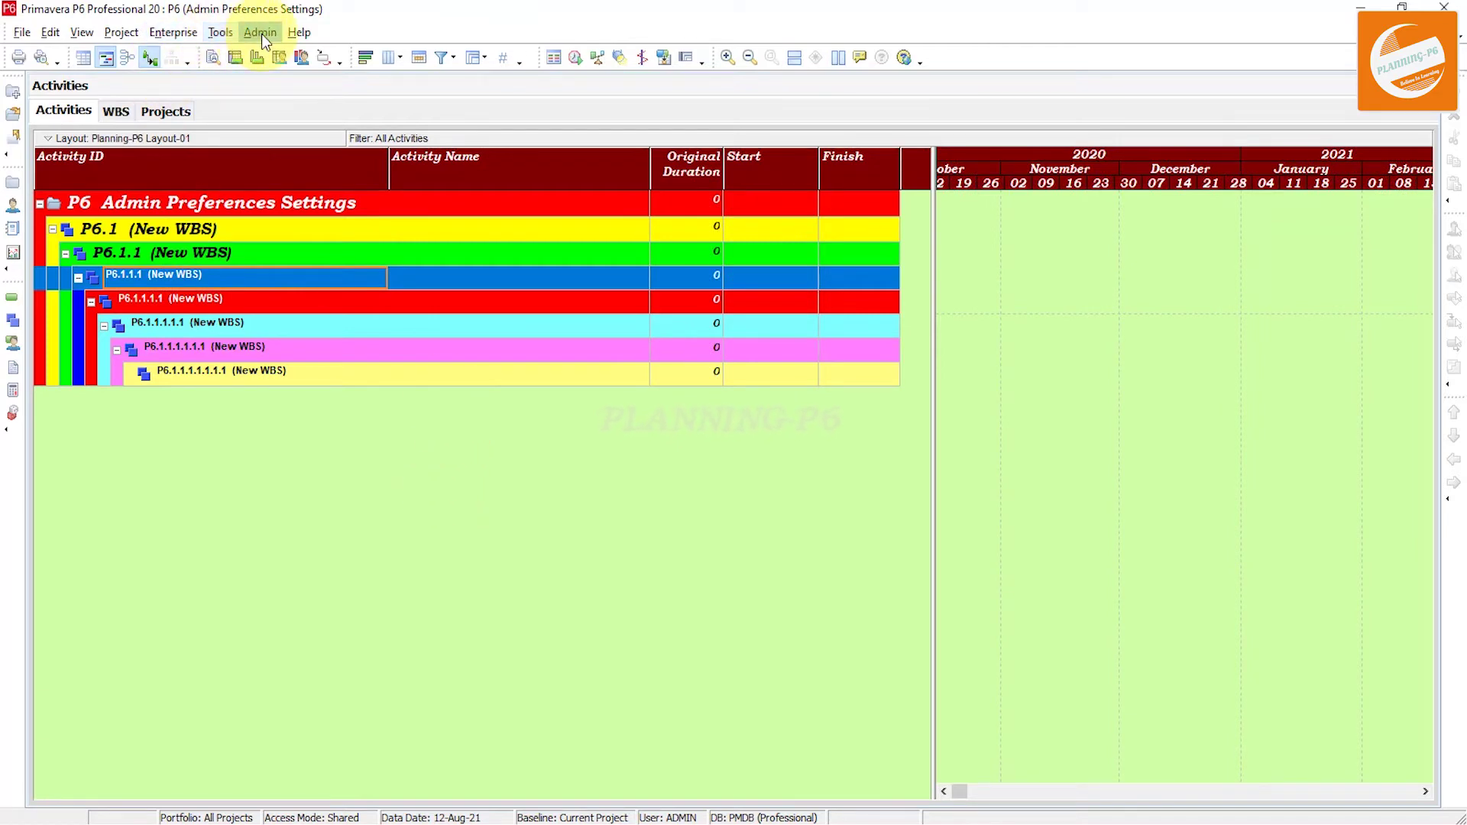
Set the first day of the week to Saturday in the general admin preferences.
{"action": "left_click", "coordinate": [261, 34]}
{"action": "left_click", "coordinate": [266, 51]}
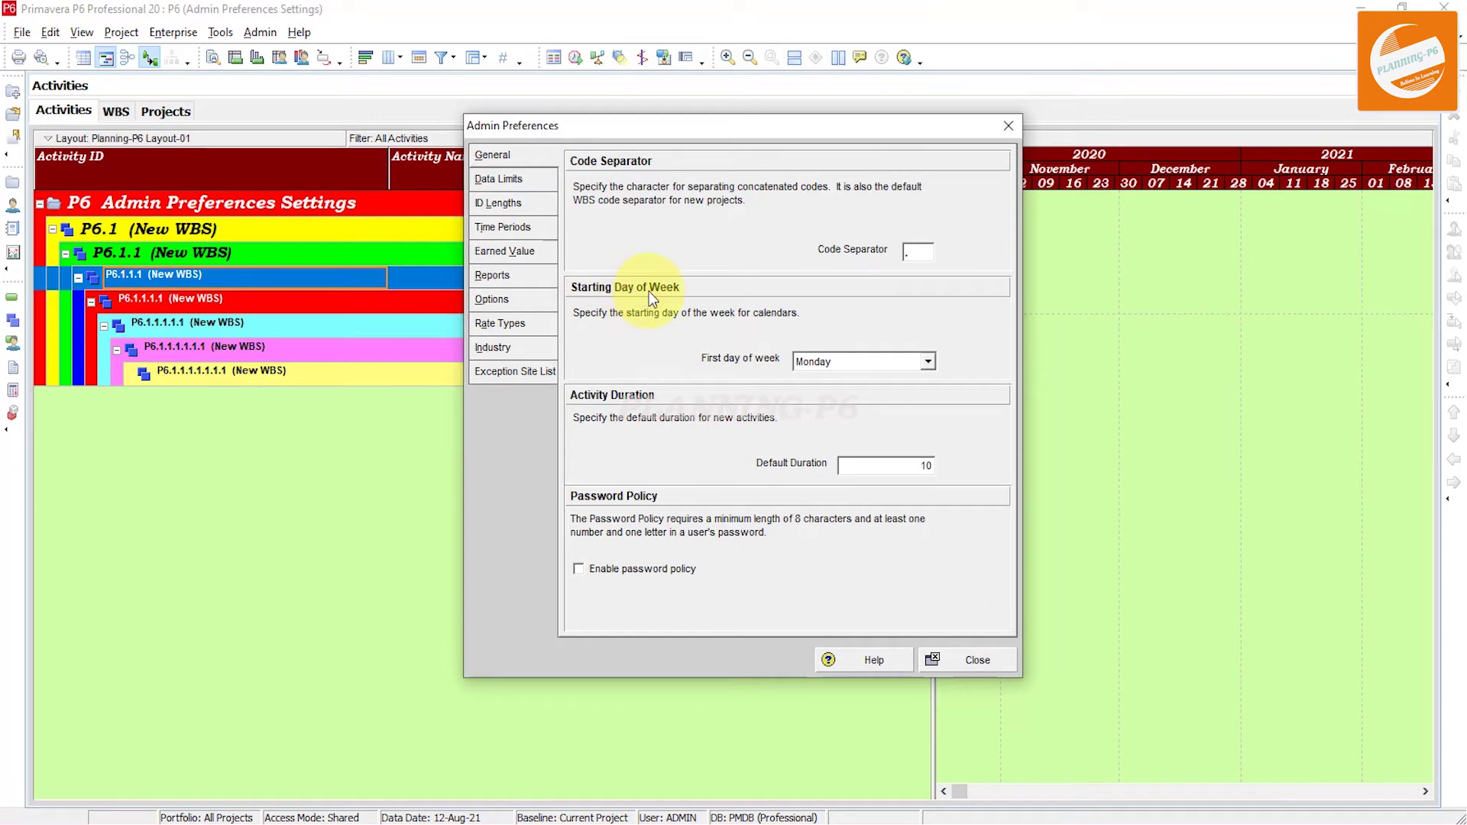
{"action": "left_click", "coordinate": [828, 361]}
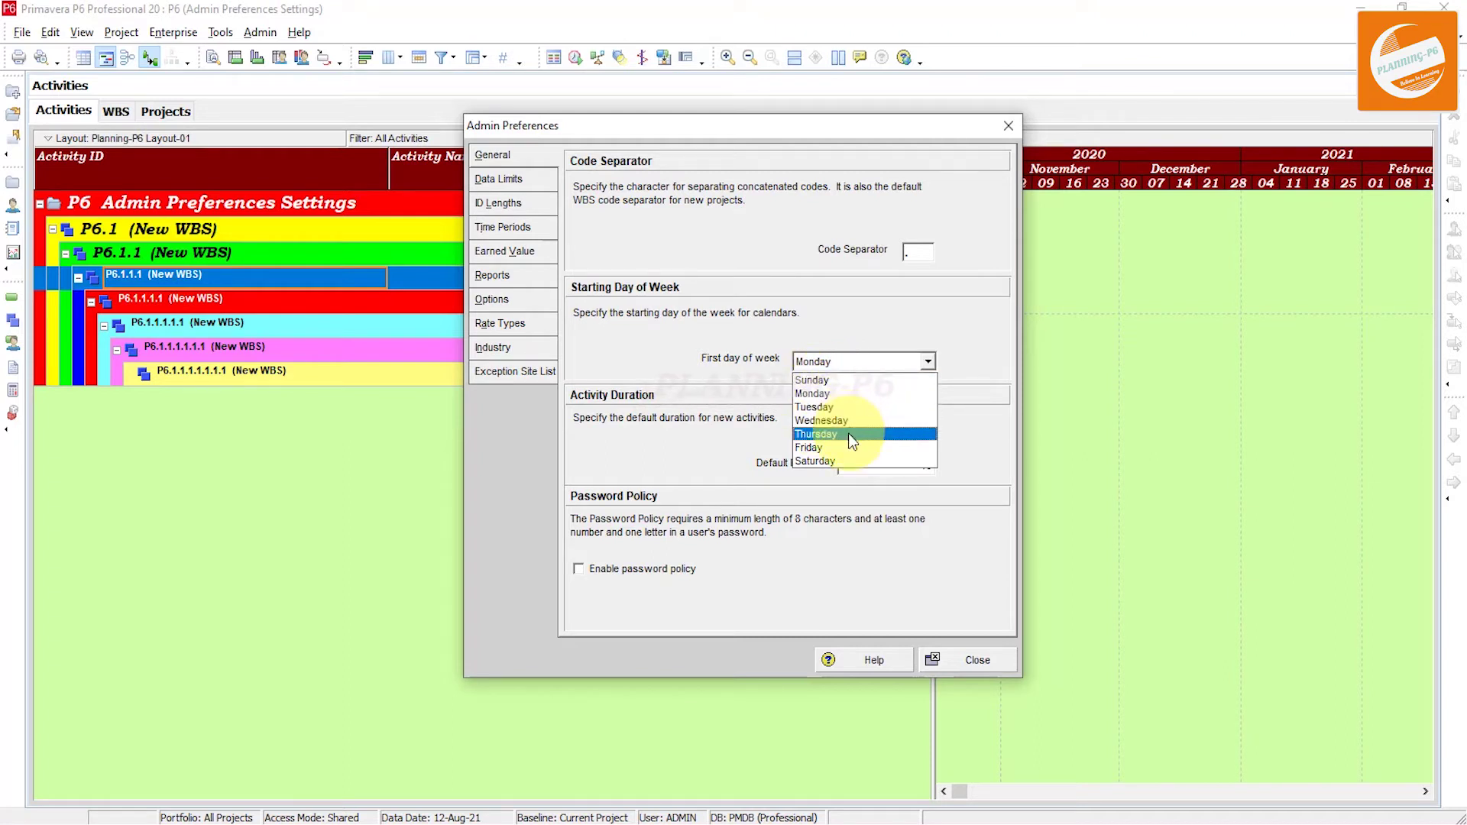
{"action": "left_click", "coordinate": [838, 460]}
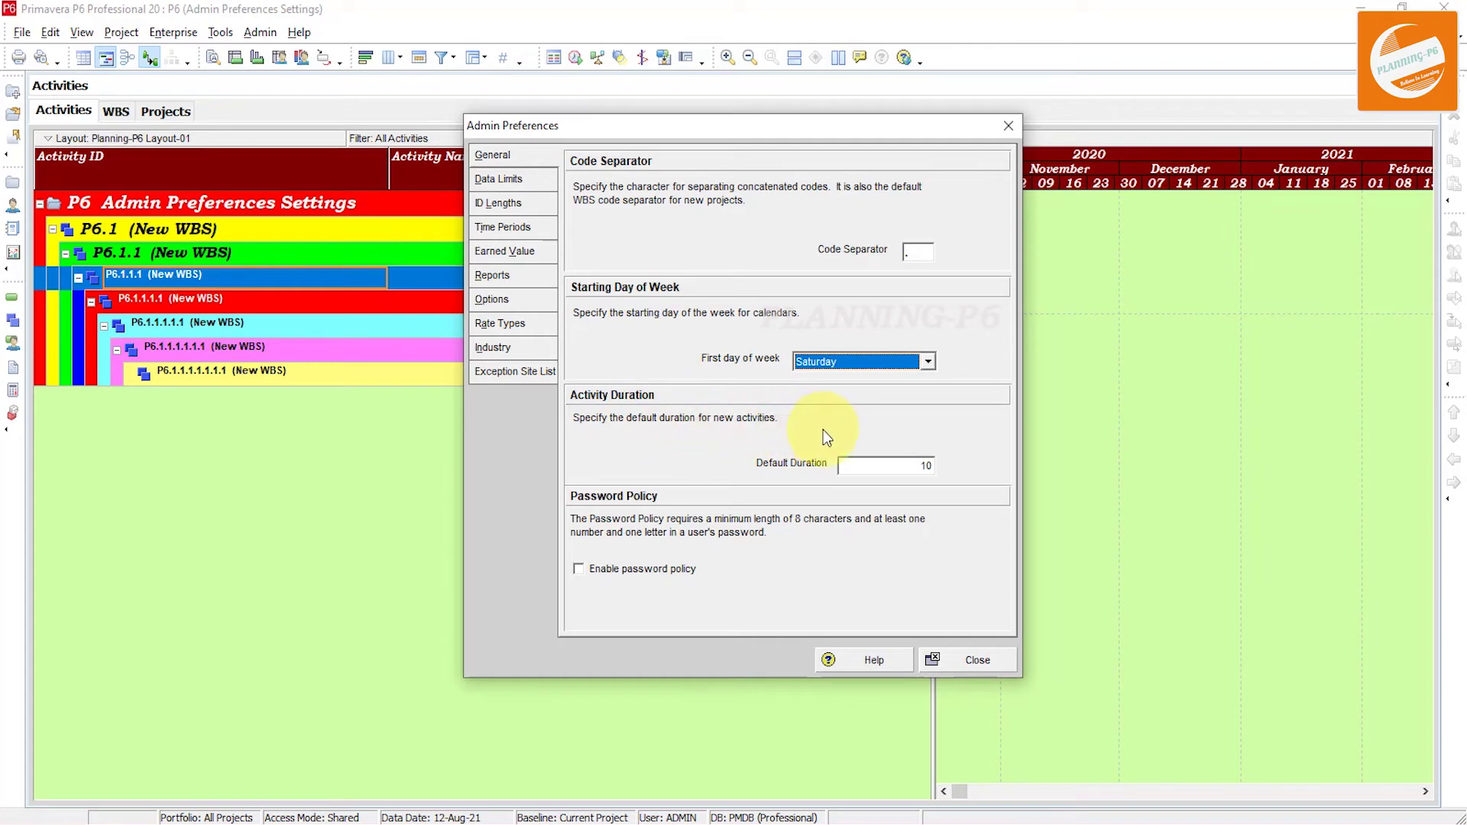
Set the default duration for new activities to 5 and add an activity to the project with the suggested ID and name.
{"action": "left_click_drag", "start_coordinate": [880, 467], "coordinate": [805, 462]}
{"action": "type", "text": "5"}
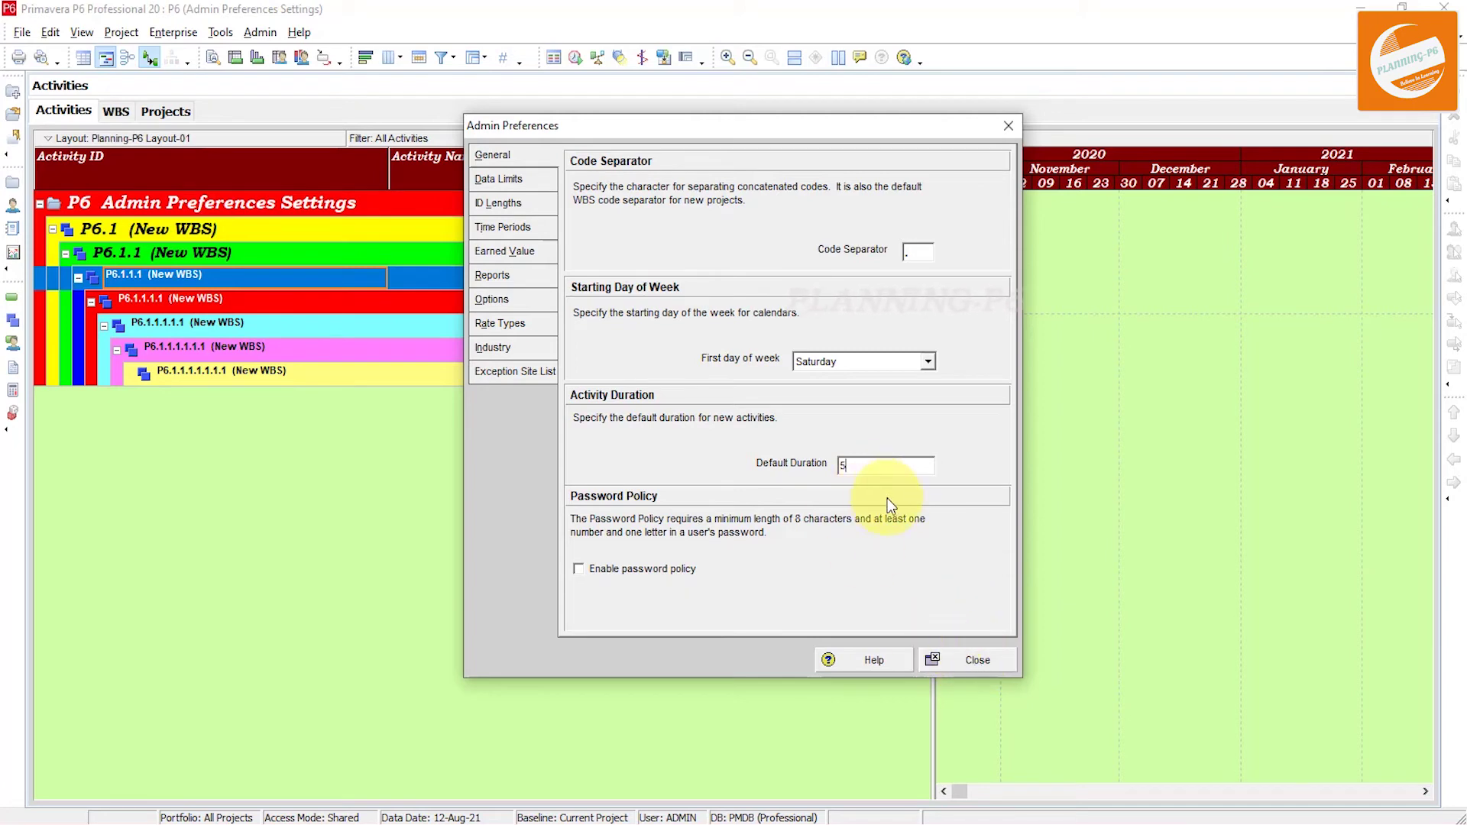
{"action": "left_click", "coordinate": [988, 659]}
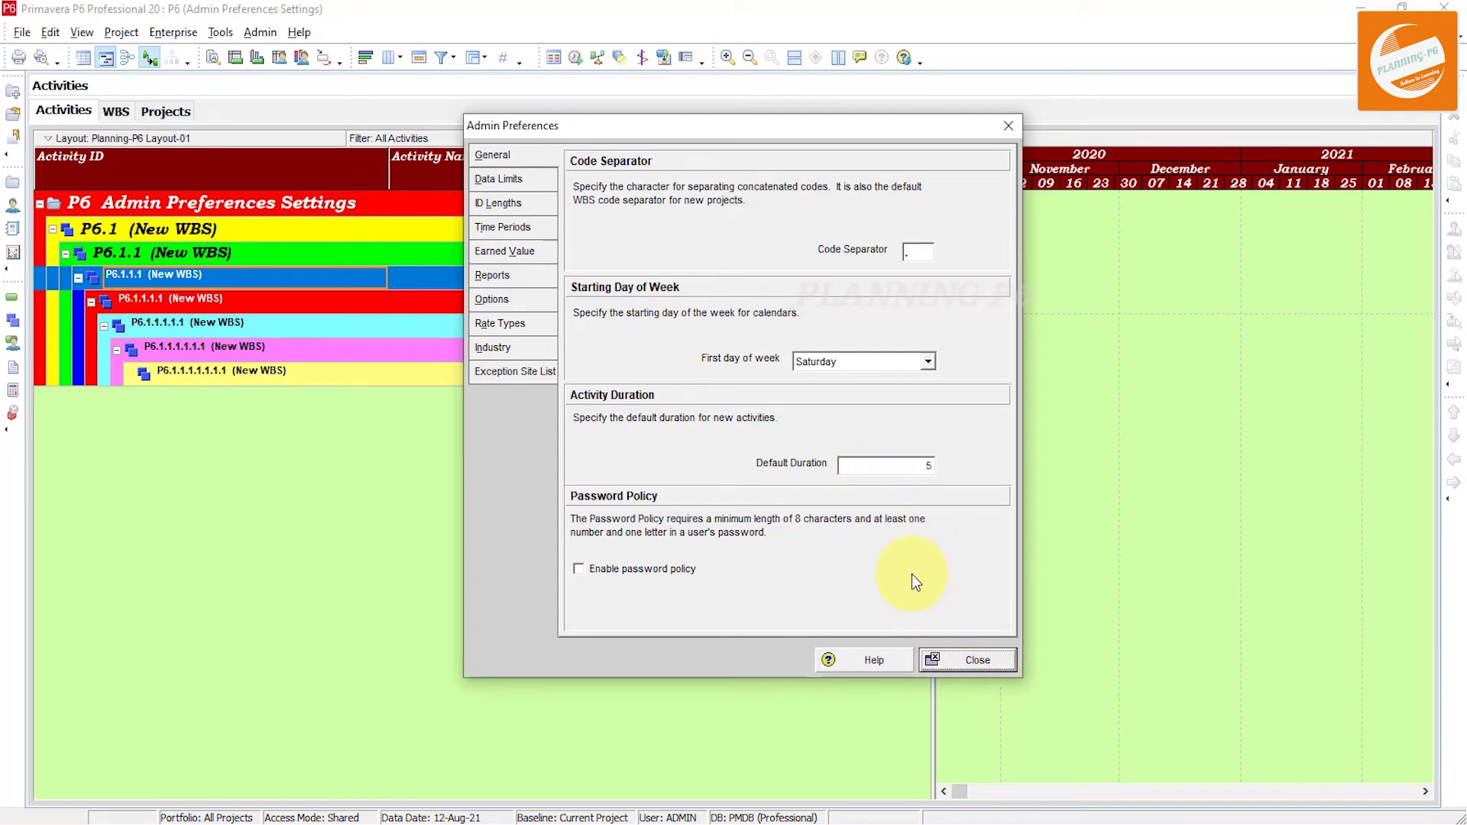
{"action": "left_click", "coordinate": [1461, 98]}
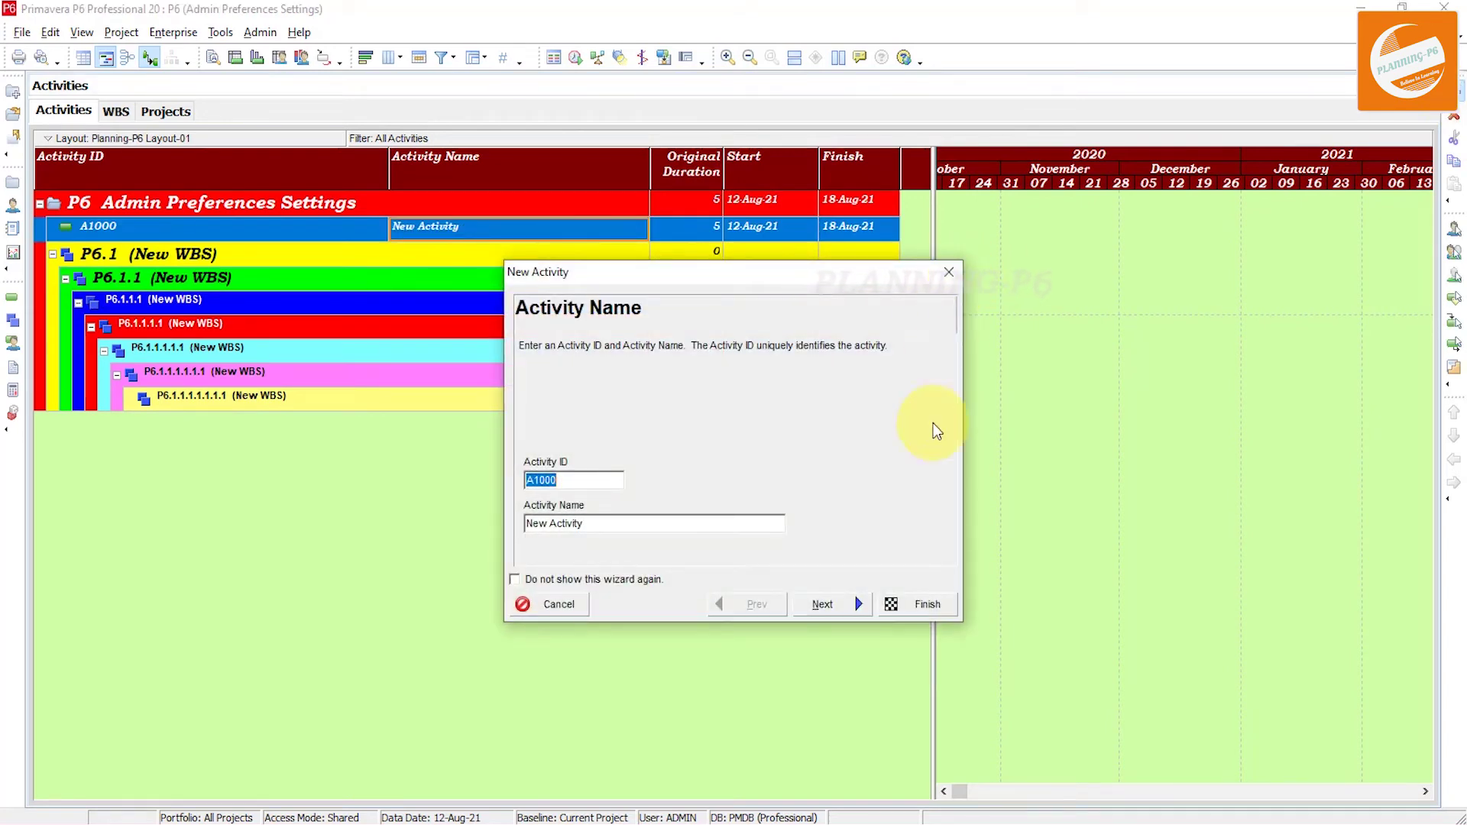
{"action": "left_click", "coordinate": [926, 604]}
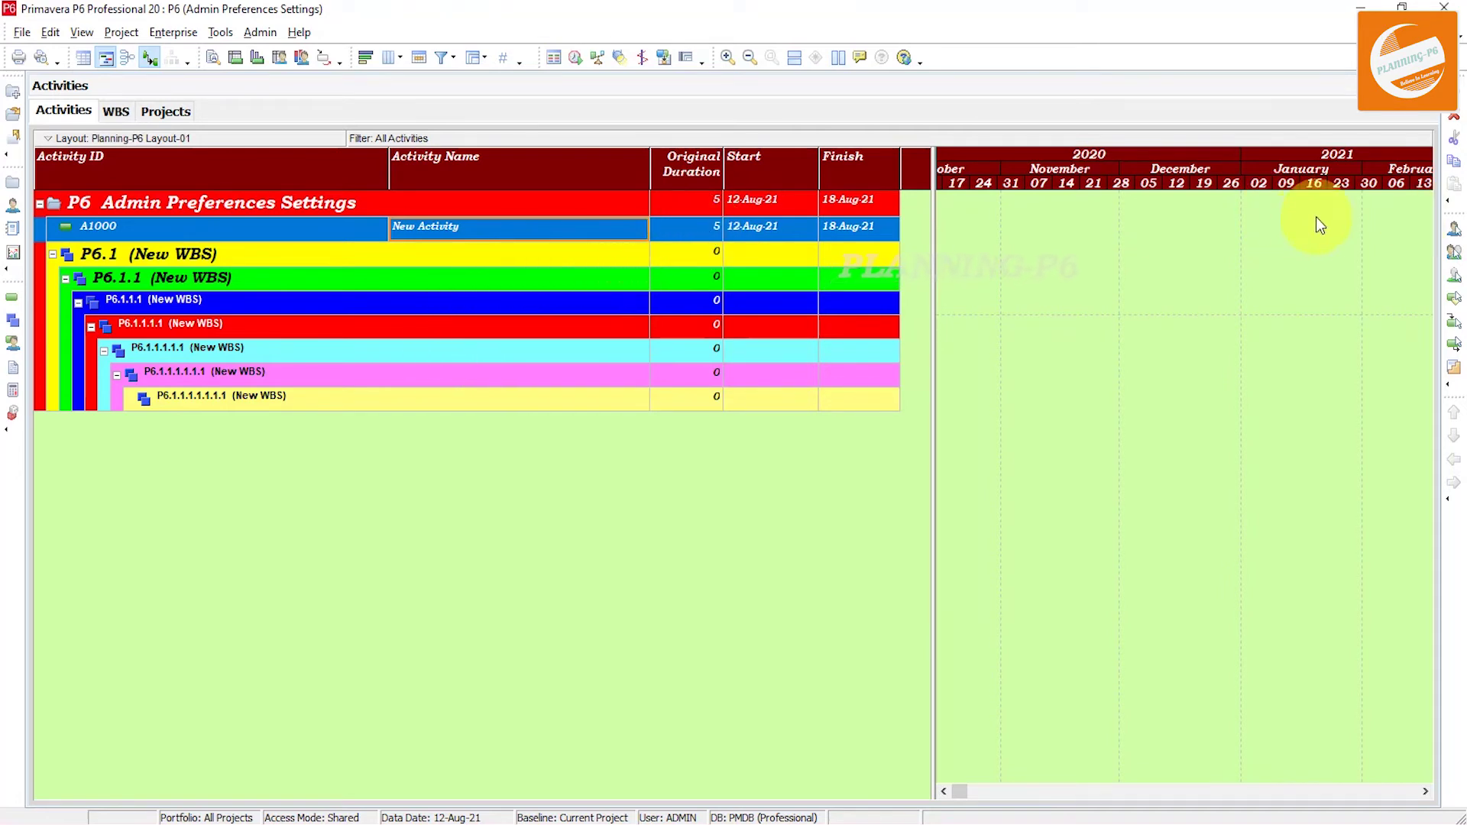
Set the default duration for new activities to 15 in the admin preferences and close them.
{"action": "left_click", "coordinate": [260, 33]}
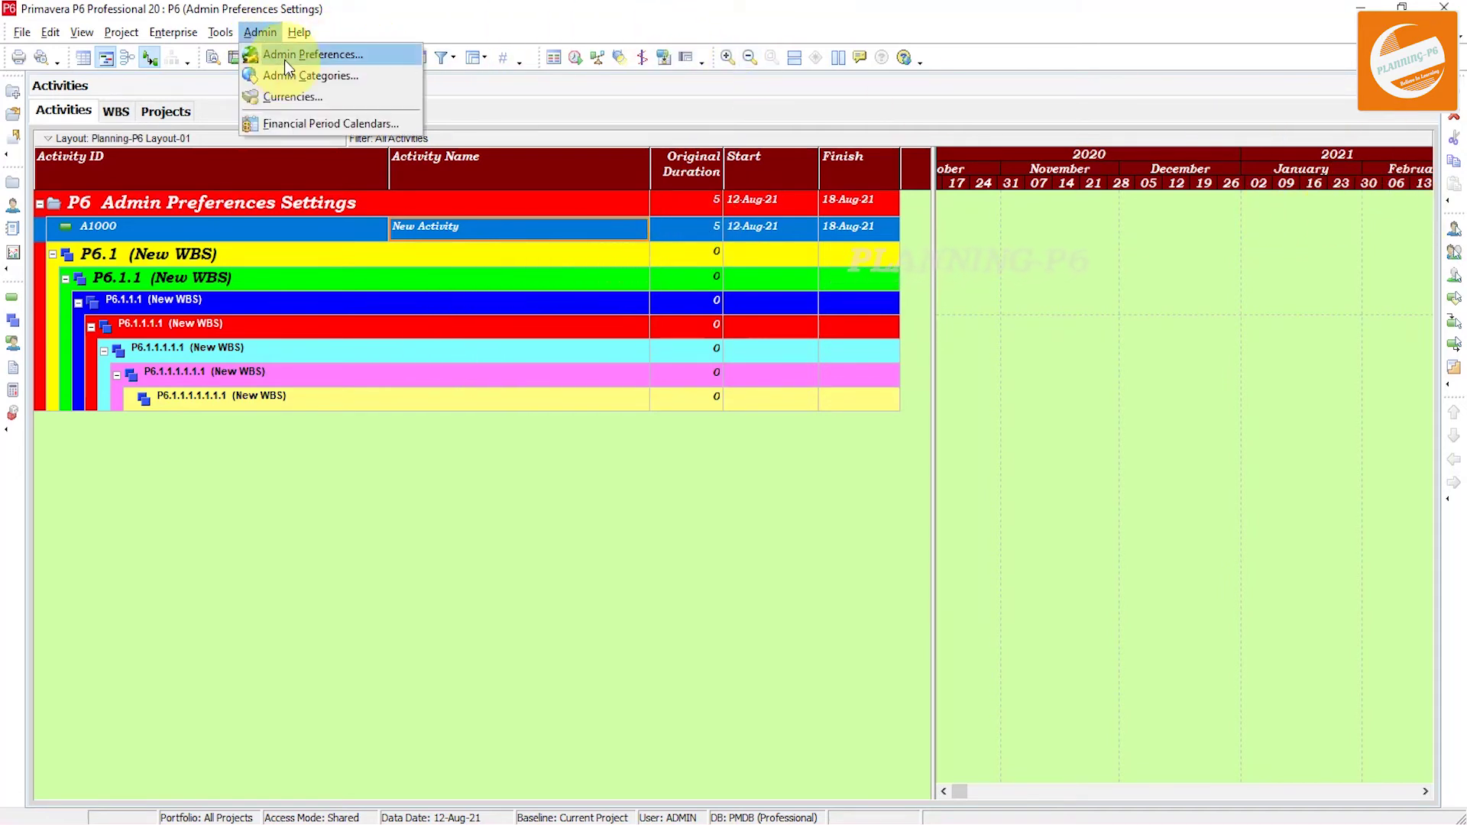
{"action": "left_click", "coordinate": [284, 55]}
{"action": "left_click", "coordinate": [905, 469]}
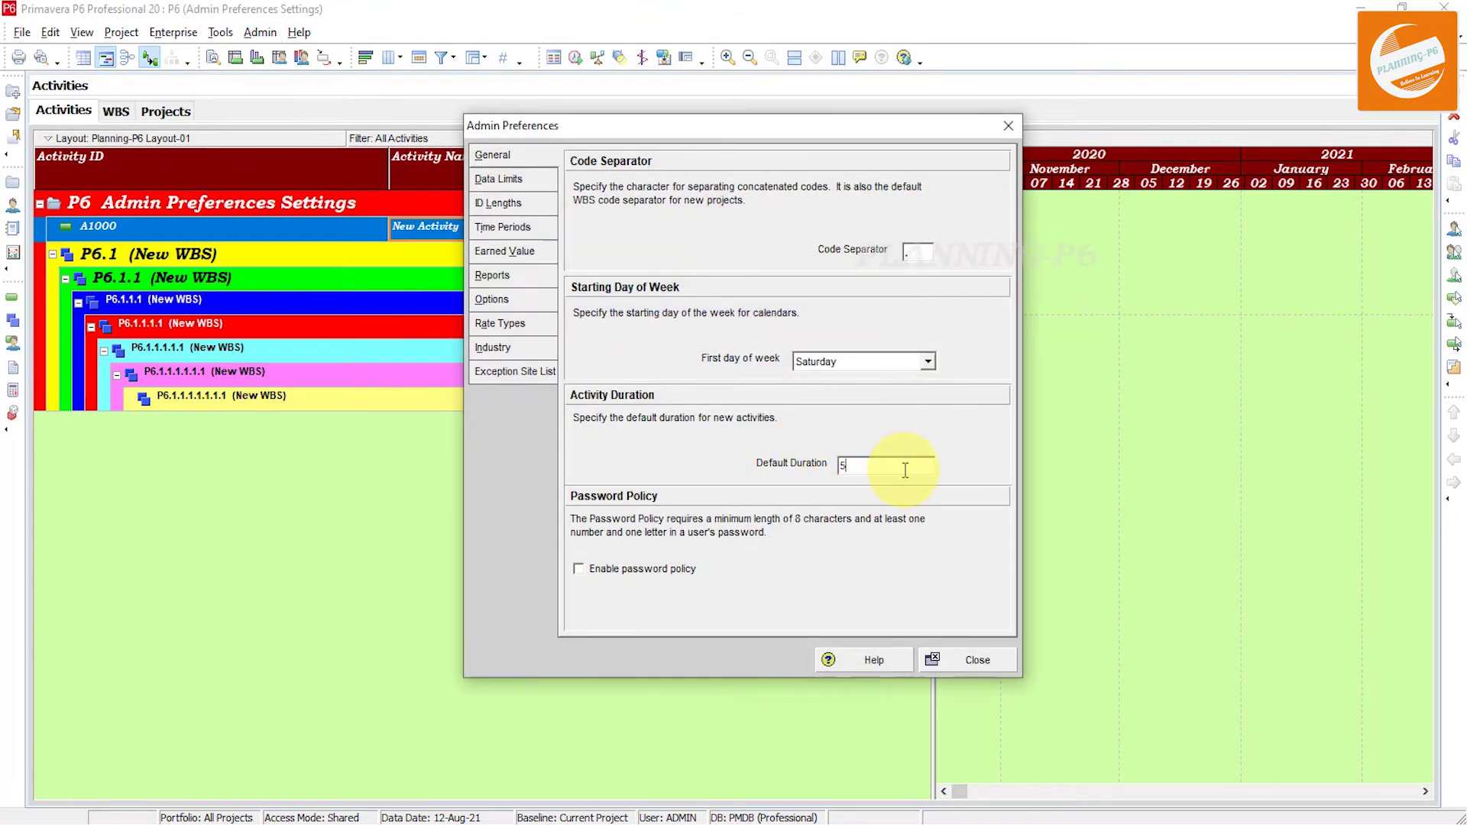
{"action": "left_click_drag", "start_coordinate": [905, 469], "coordinate": [791, 474]}
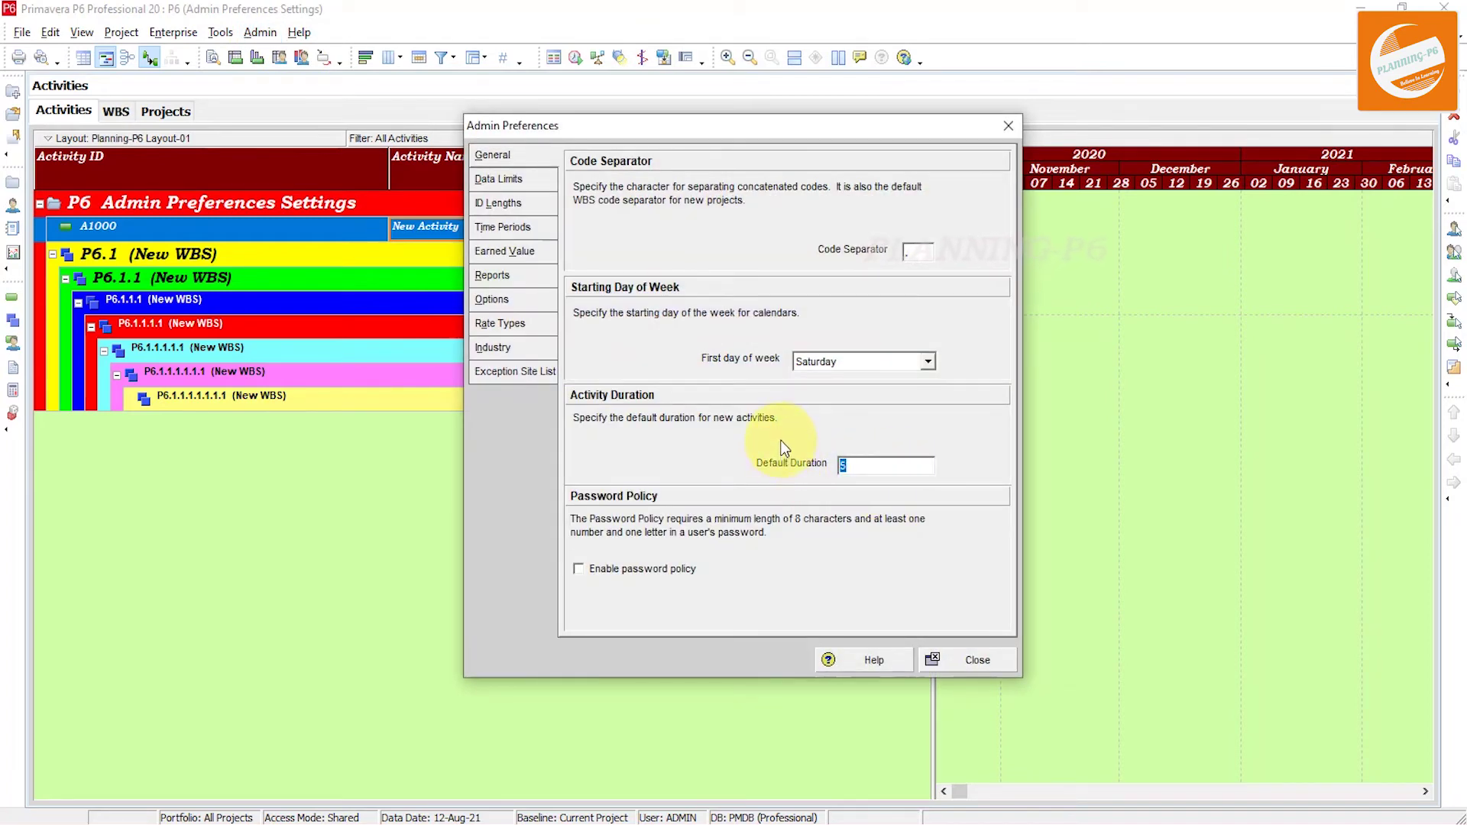
{"action": "type", "text": "15"}
{"action": "left_click", "coordinate": [965, 657]}
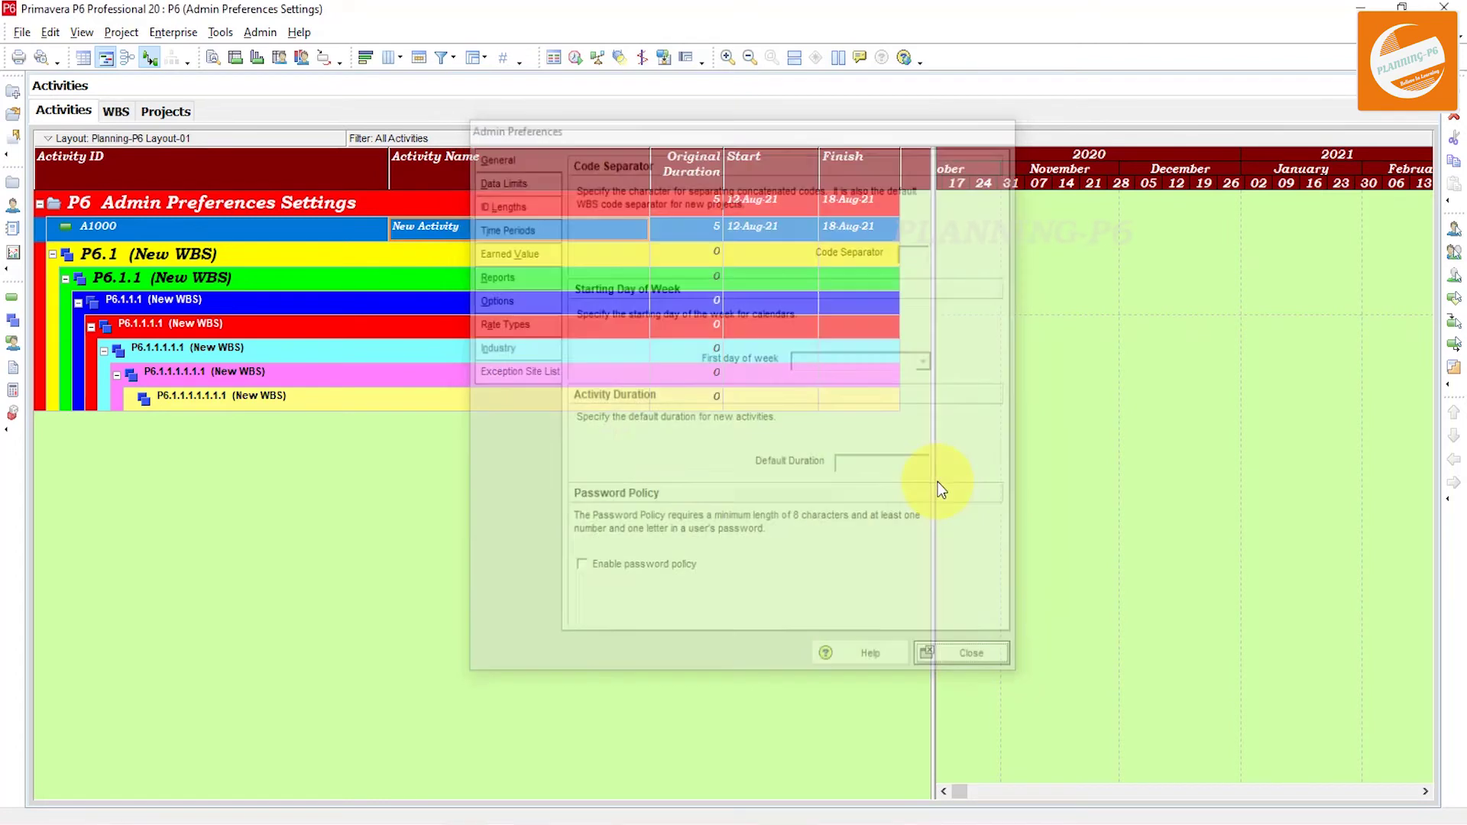
Add a second activity to the project with the default name and select its original duration.
{"action": "left_click", "coordinate": [1461, 101]}
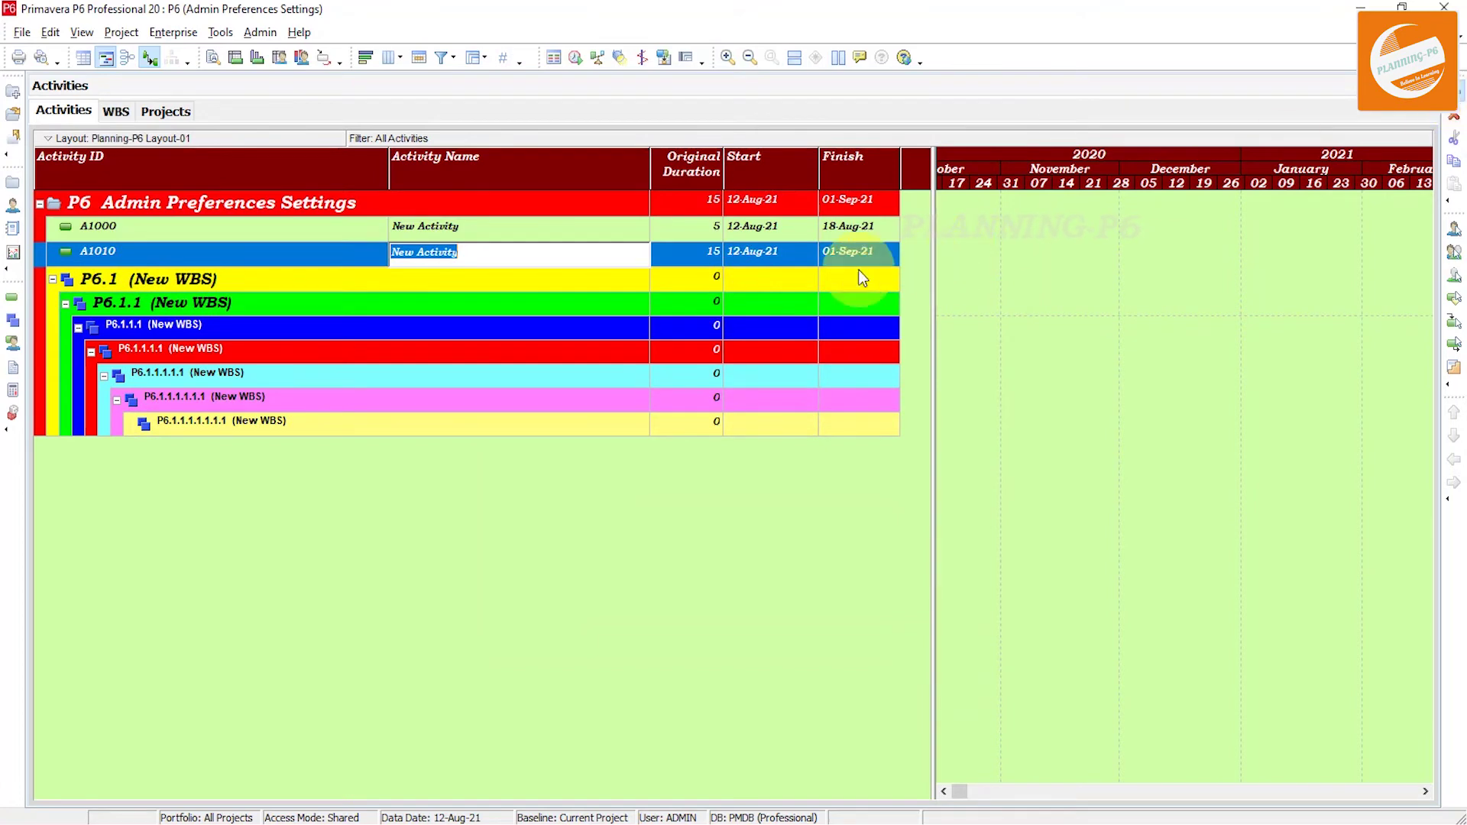
{"action": "left_click", "coordinate": [903, 603]}
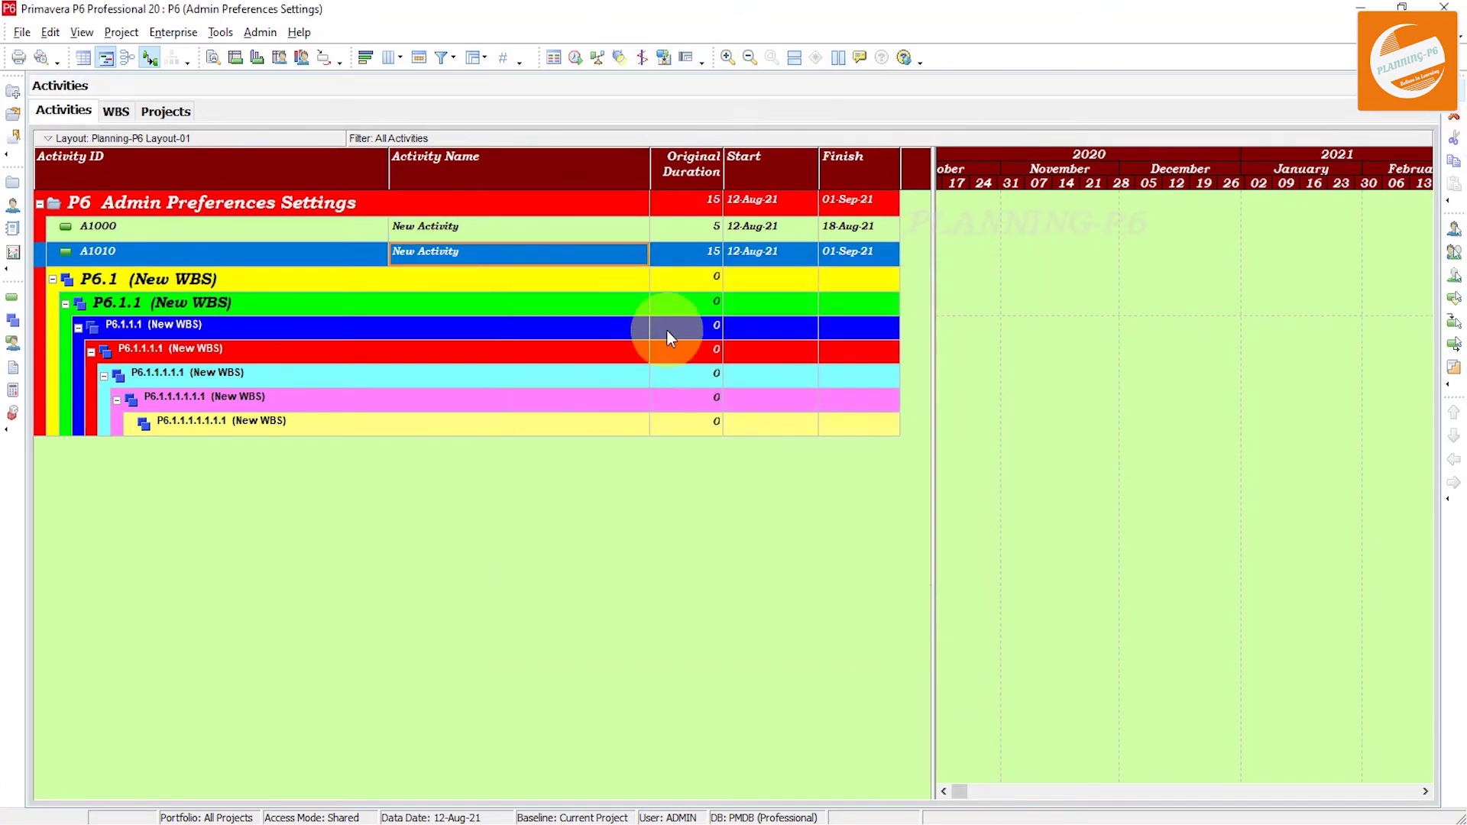
{"action": "left_click", "coordinate": [712, 256]}
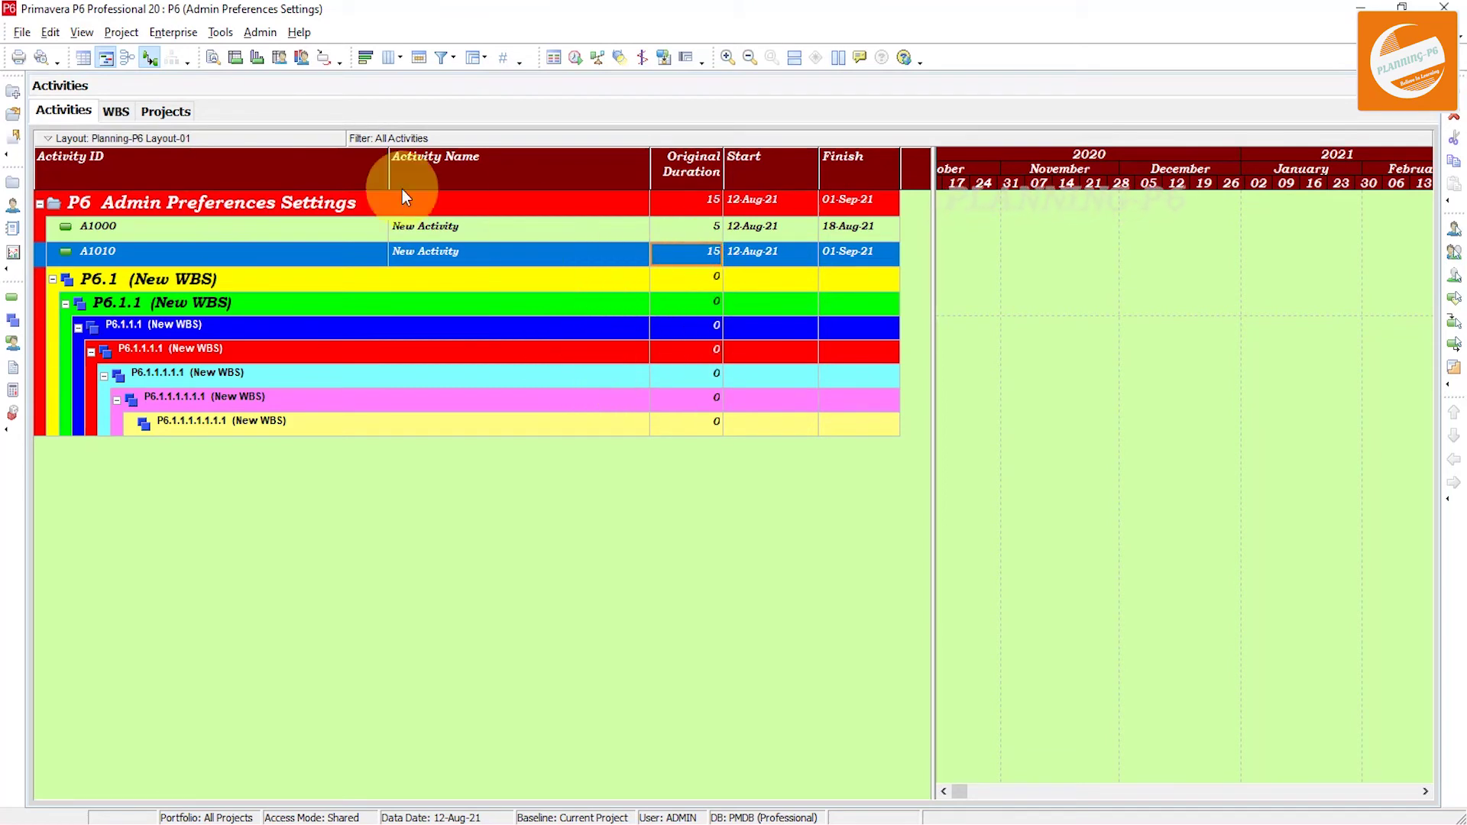
Enable the password policy in the general admin preferences and close the dialog.
{"action": "left_click", "coordinate": [260, 37]}
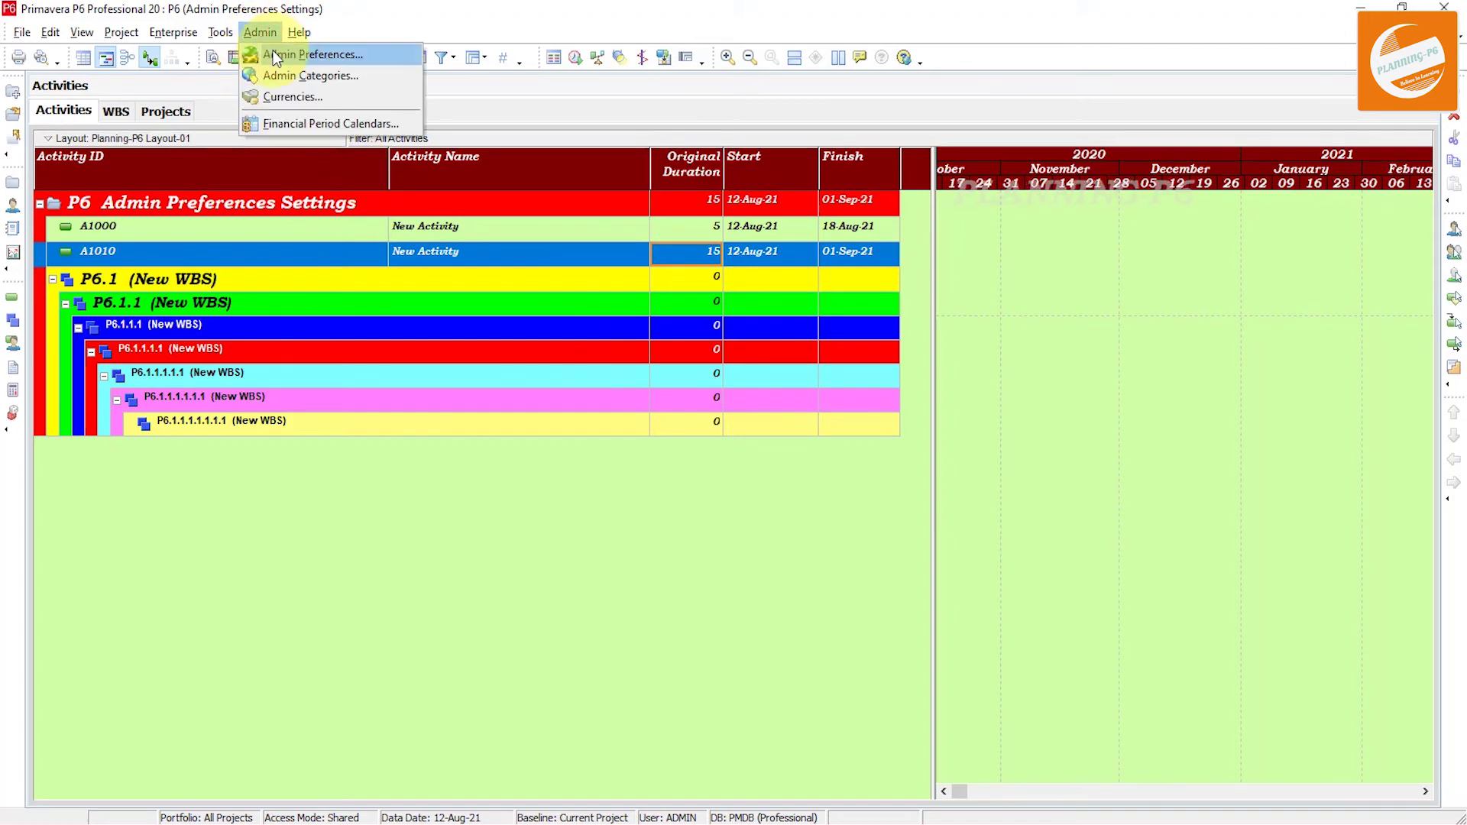
{"action": "left_click", "coordinate": [273, 51]}
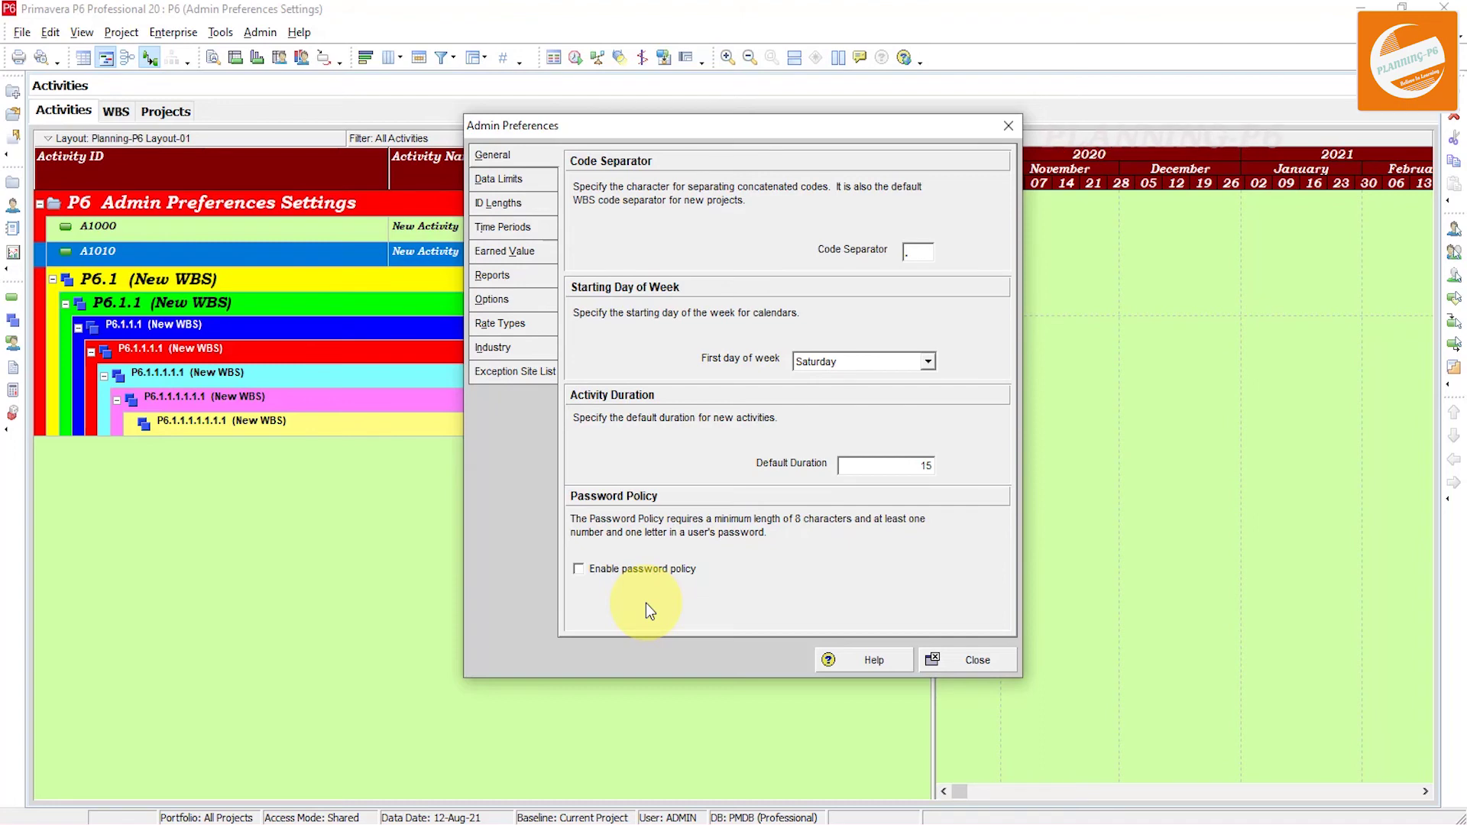
{"action": "left_click", "coordinate": [619, 569]}
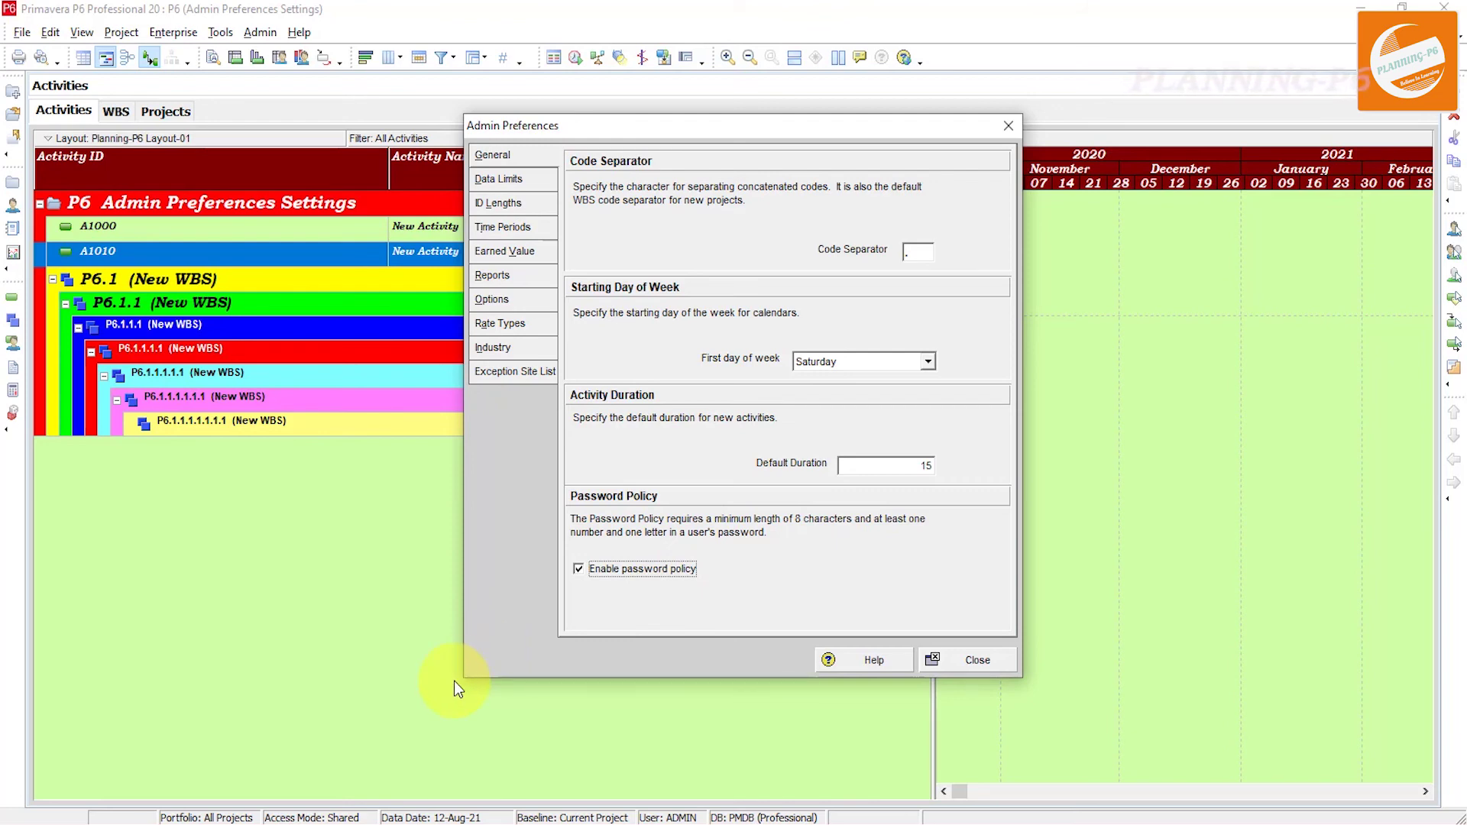
{"action": "left_click", "coordinate": [978, 660]}
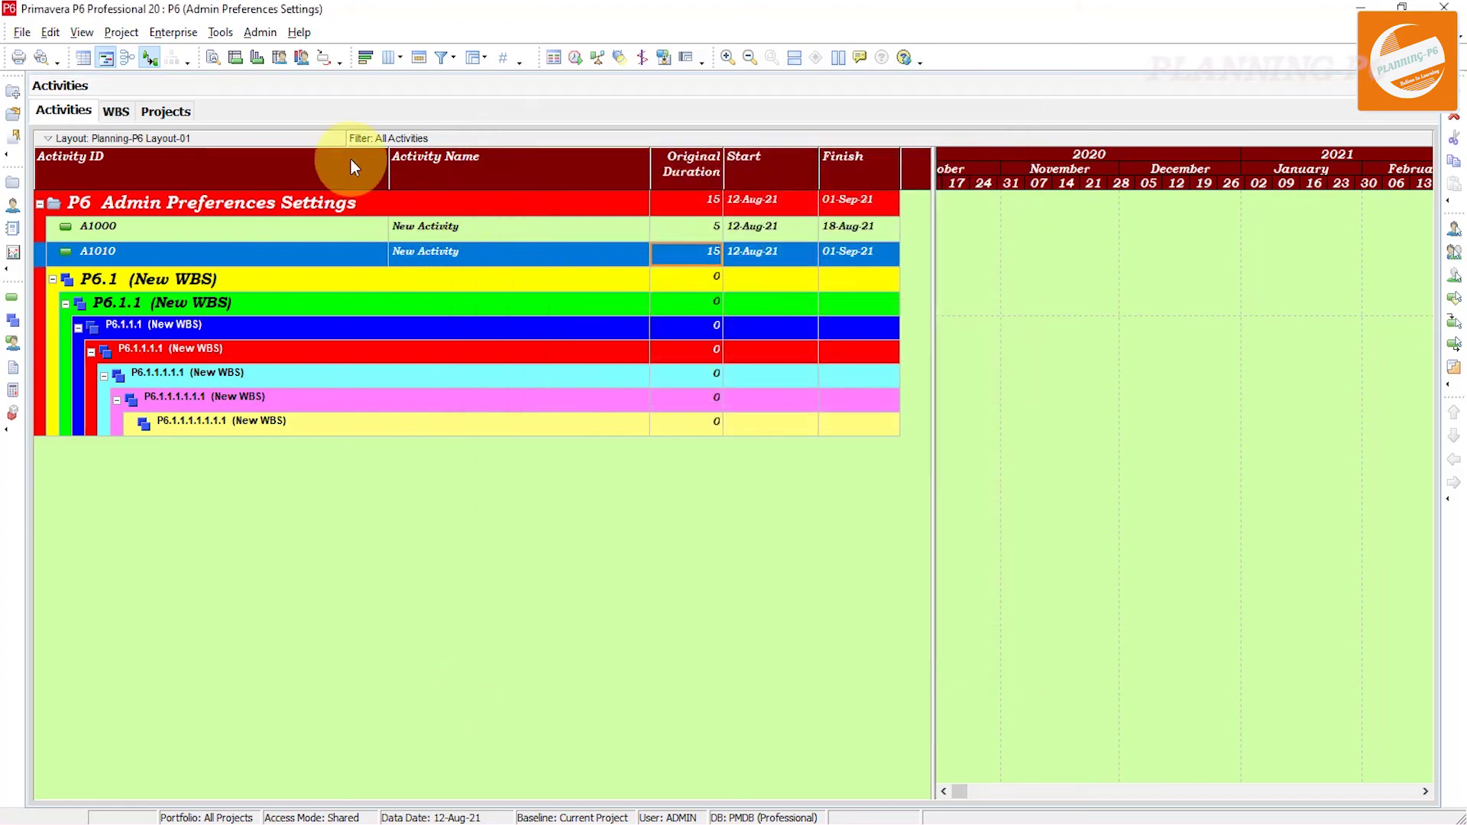
Reopen the admin preferences to check the general settings, and close them.
{"action": "left_click", "coordinate": [258, 33]}
{"action": "key", "text": "Escape"}
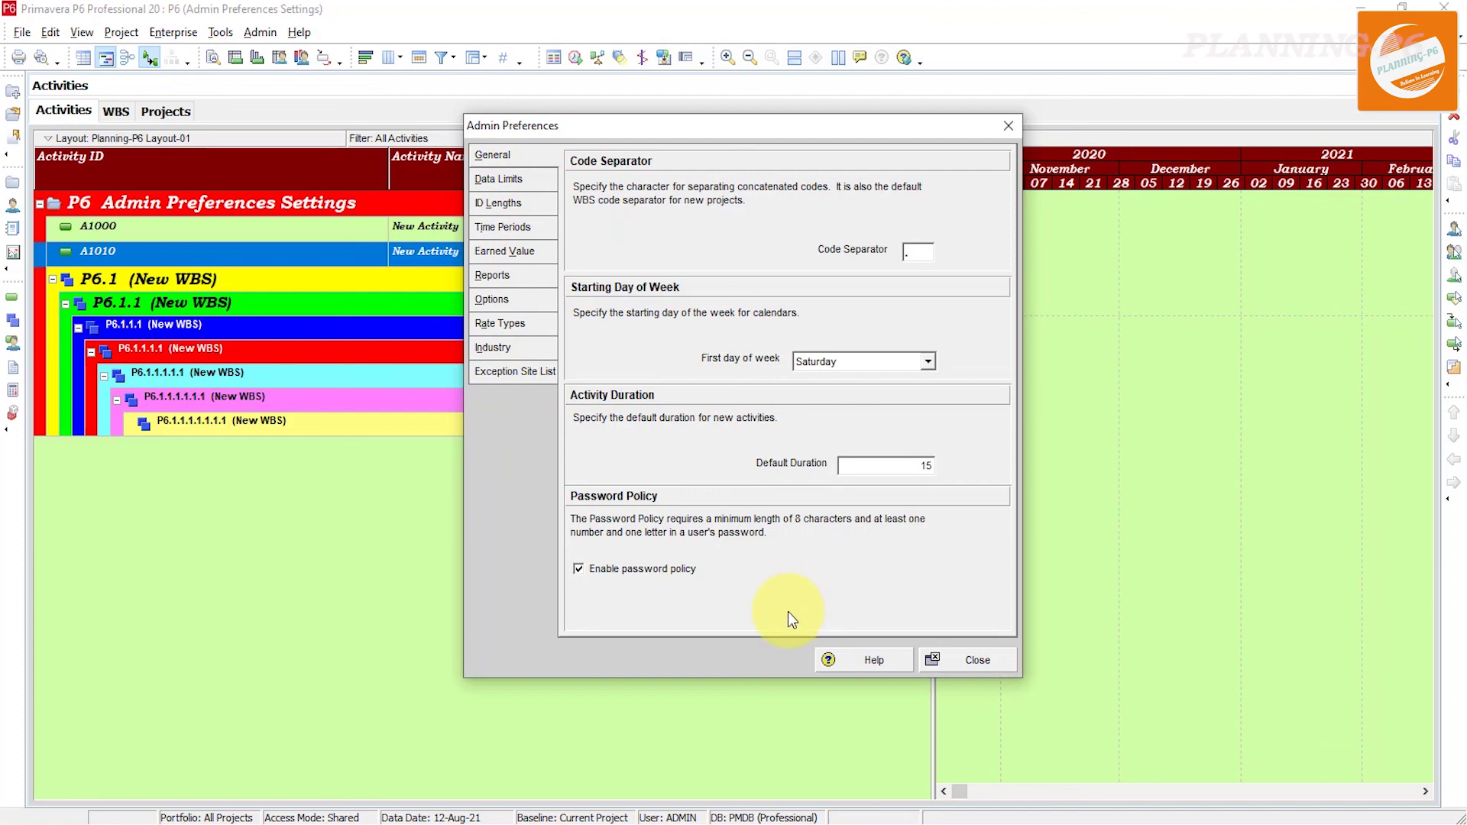
{"action": "left_click", "coordinate": [925, 662]}
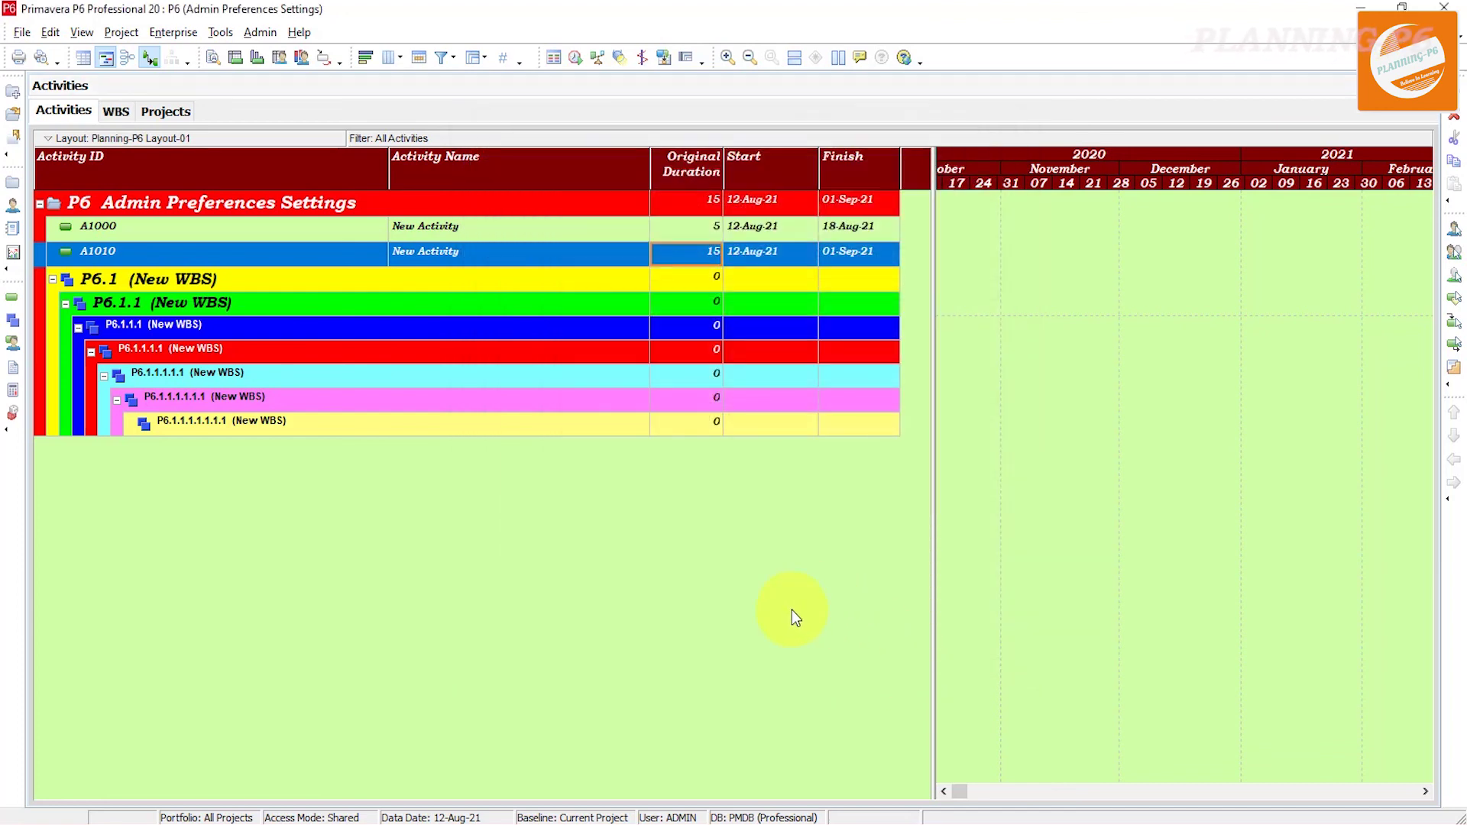